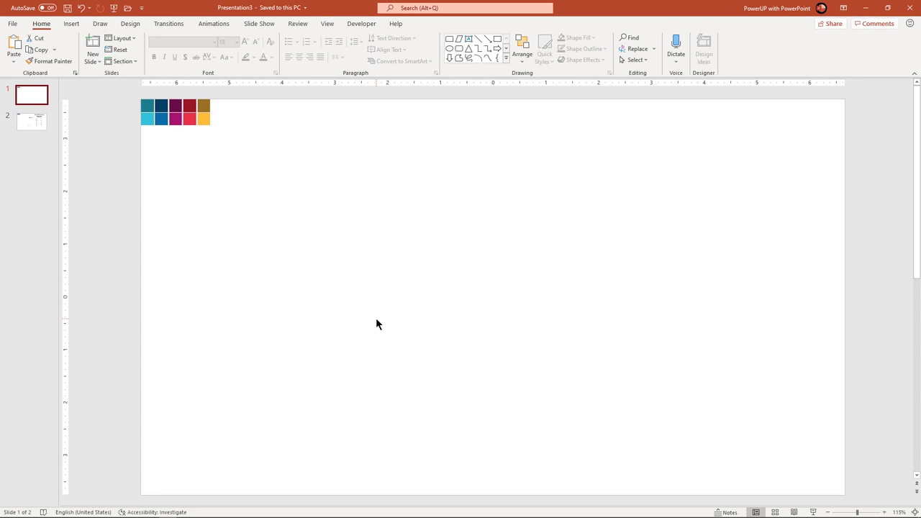
# - Turn on the drawing guides and add a second horizontal guide at 0.50
pyautogui.click(327, 23)
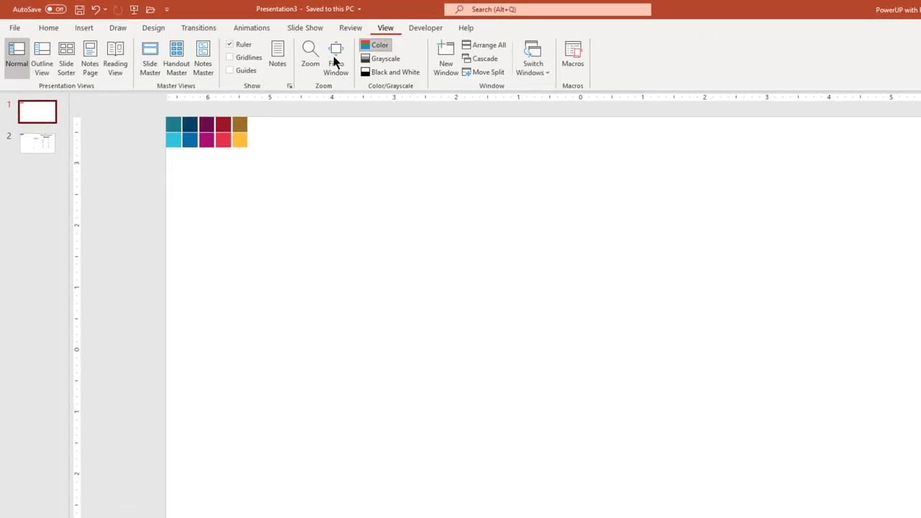
pyautogui.click(245, 71)
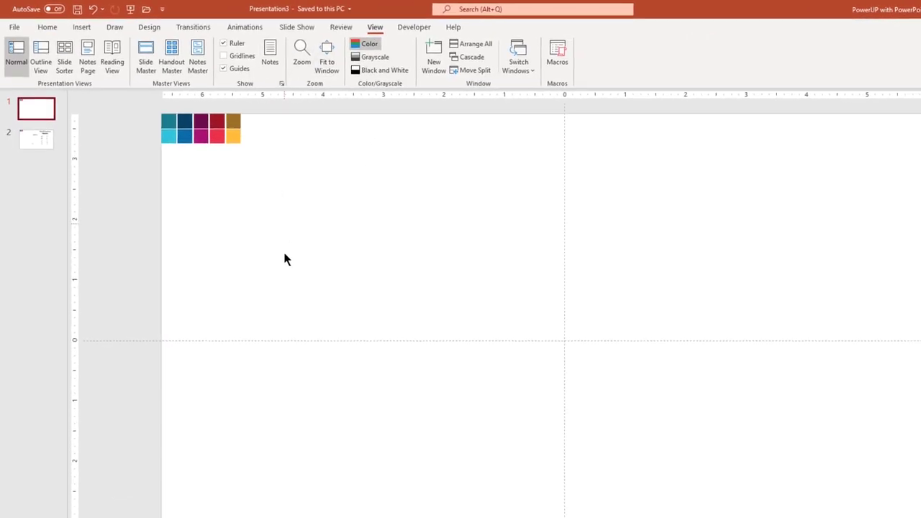
pyautogui.rightClick(266, 351)
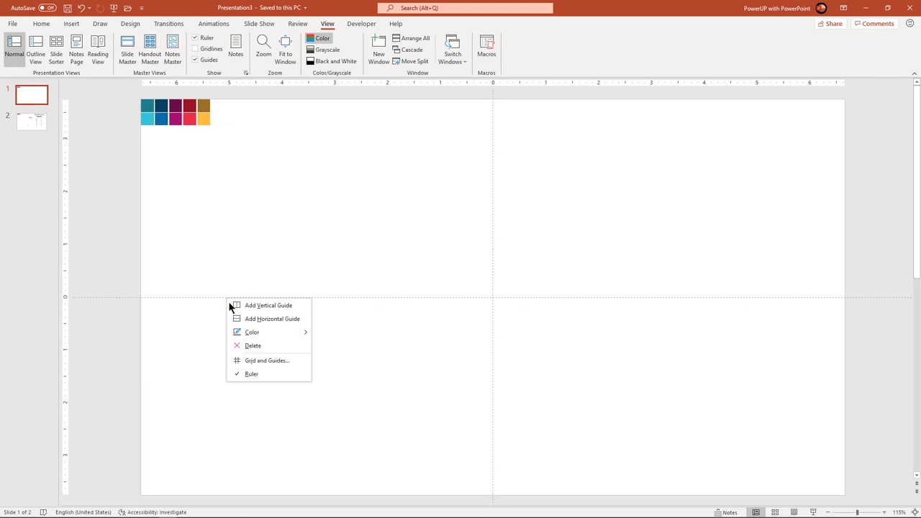
pyautogui.click(249, 320)
pyautogui.moveTo(237, 308); pyautogui.dragTo(225, 378)
# - Add three more horizontal guides, spacing all five about 0.75 apart
pyautogui.rightClick(225, 339)
pyautogui.click(241, 358)
pyautogui.rightClick(243, 337)
pyautogui.click(255, 356)
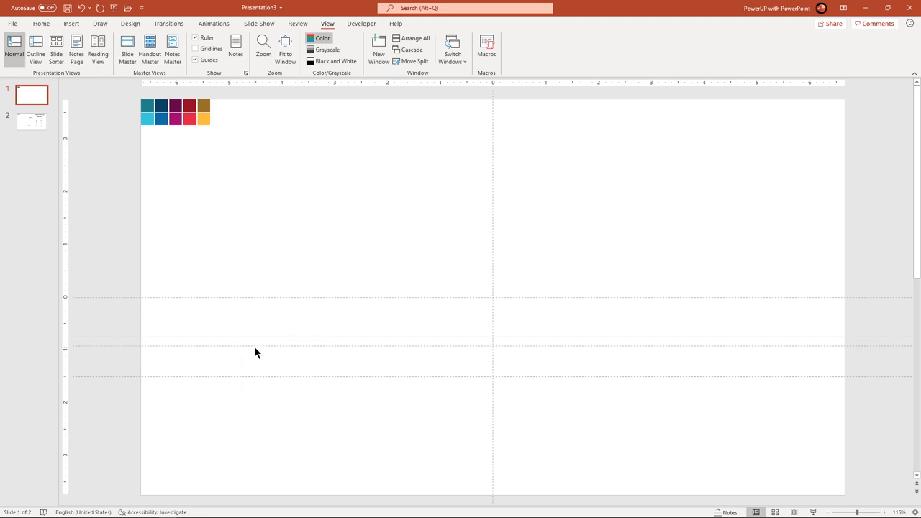
pyautogui.moveTo(255, 347); pyautogui.dragTo(278, 217)
pyautogui.rightClick(265, 258)
pyautogui.click(276, 268)
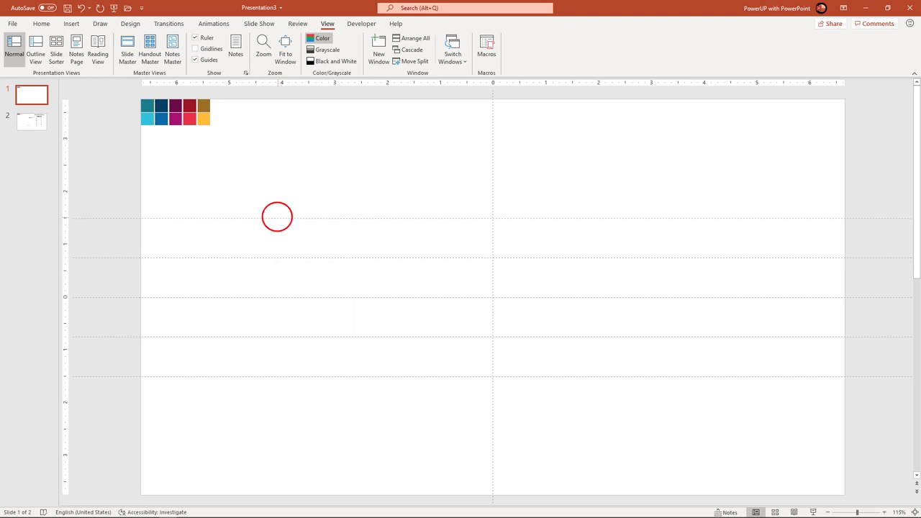
# - Switch the slide background to a gradient fill and delete the extra gradient stops
pyautogui.rightClick(372, 246)
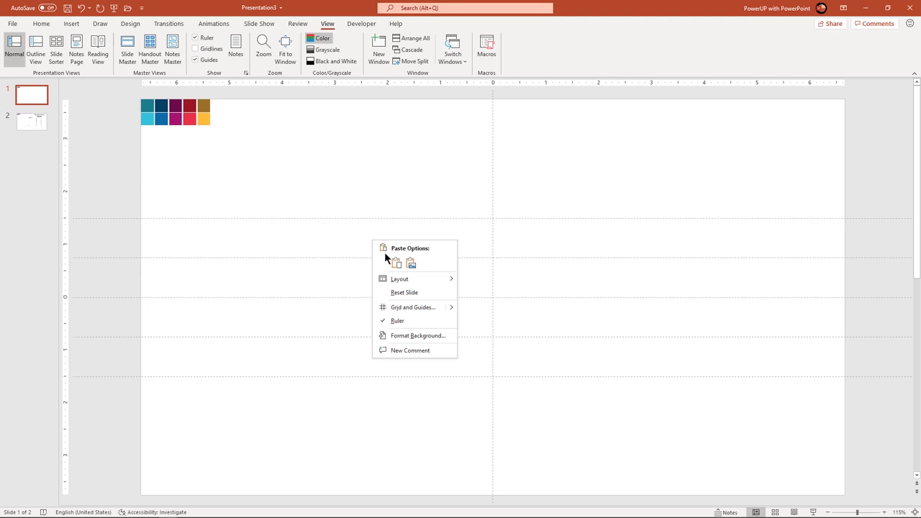
pyautogui.click(413, 336)
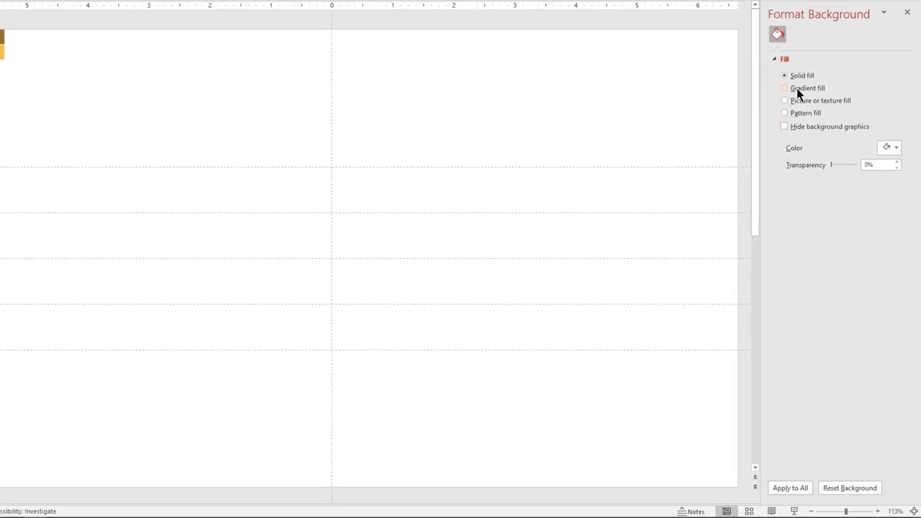
pyautogui.click(797, 87)
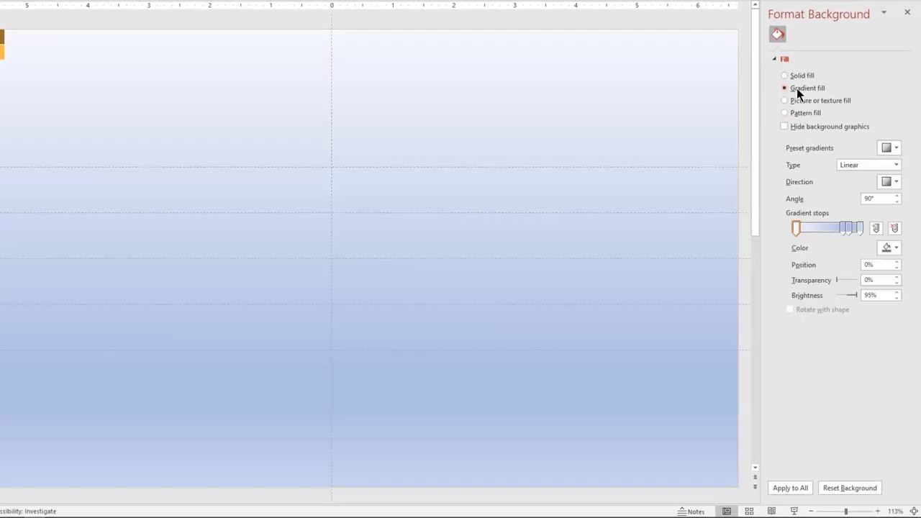
pyautogui.click(861, 227)
pyautogui.click(895, 228)
pyautogui.click(895, 228)
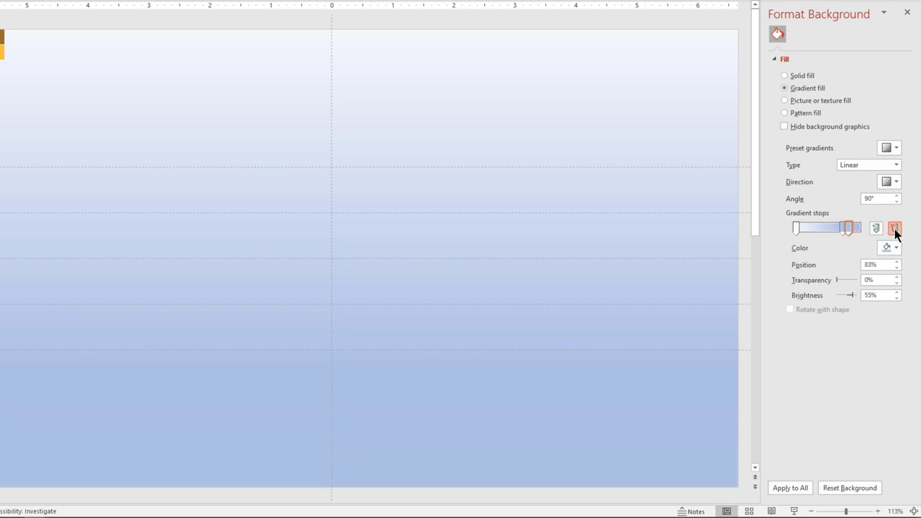
# - Set a 270° gradient with a grey top stop at 80% and a white bottom stop
pyautogui.click(892, 187)
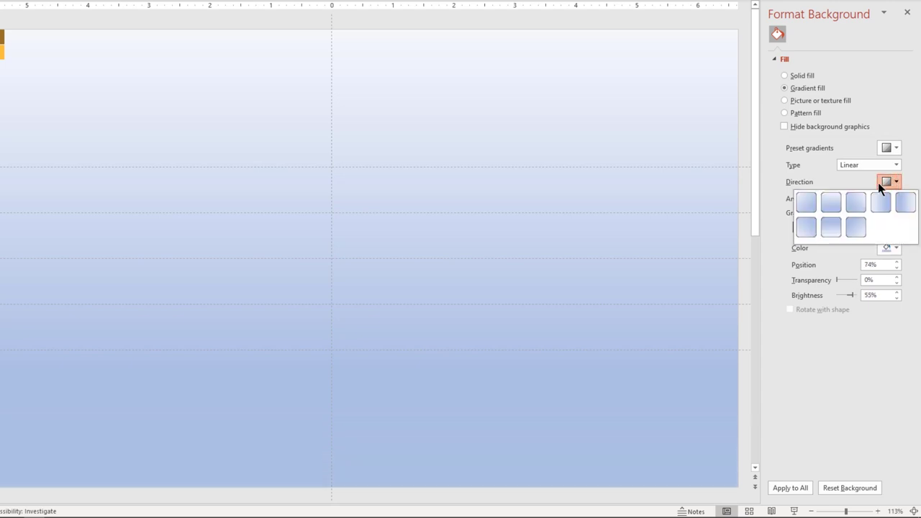
pyautogui.click(833, 227)
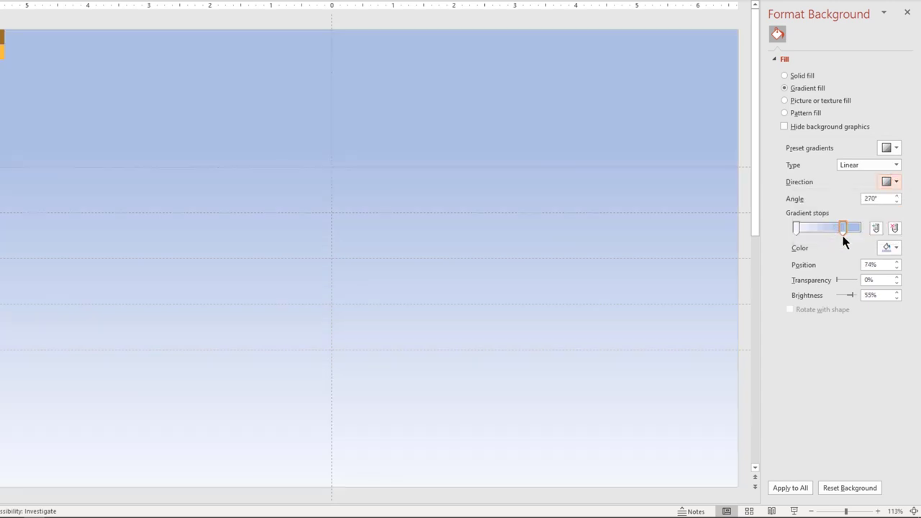
pyautogui.click(889, 248)
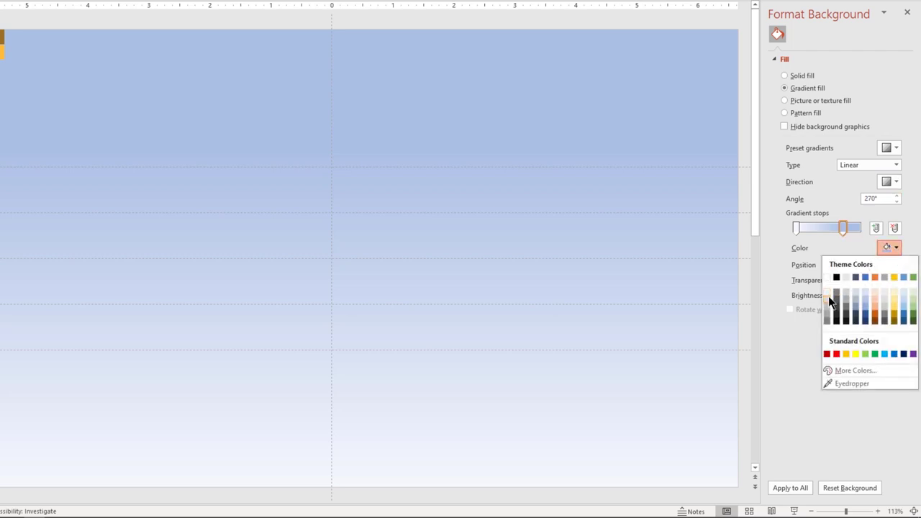
pyautogui.click(828, 303)
pyautogui.click(797, 228)
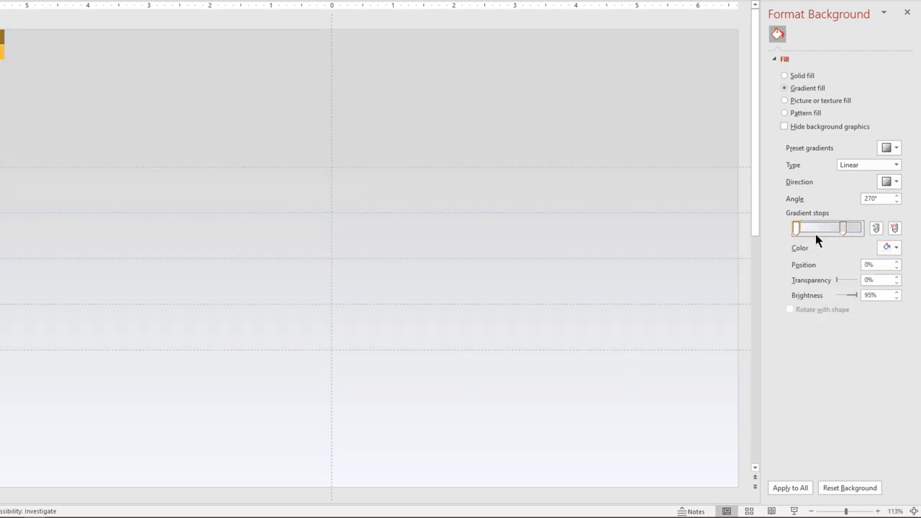
pyautogui.click(889, 248)
pyautogui.click(832, 277)
pyautogui.moveTo(843, 228); pyautogui.dragTo(848, 227)
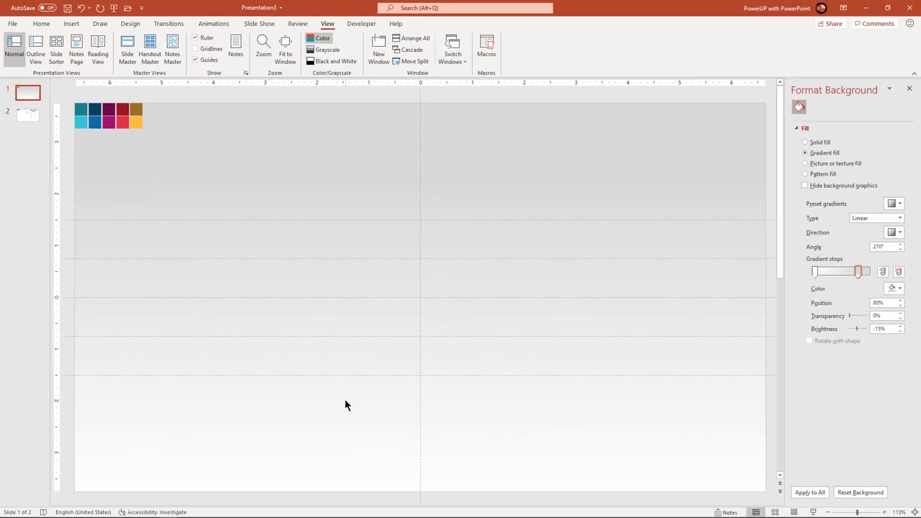
# - Draw an isosceles triangle between the guides with no outline and 54% fill transparency
pyautogui.click(71, 23)
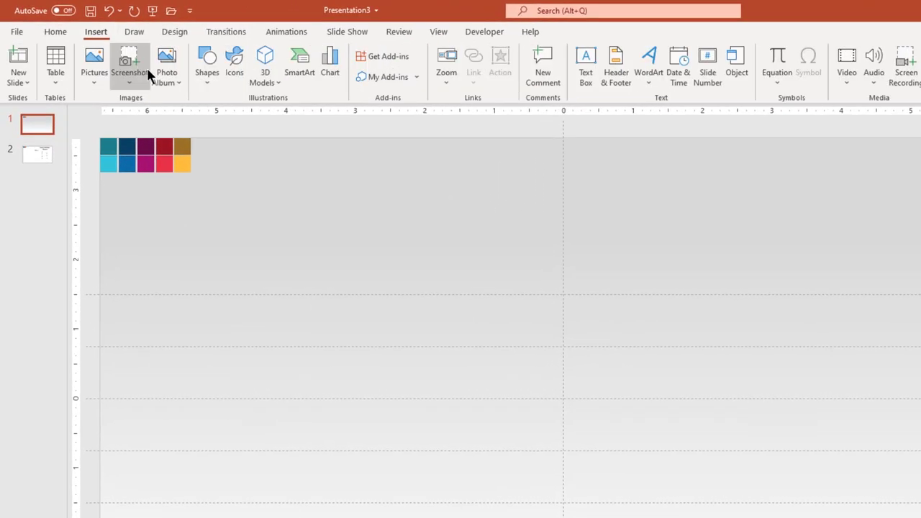
pyautogui.click(205, 85)
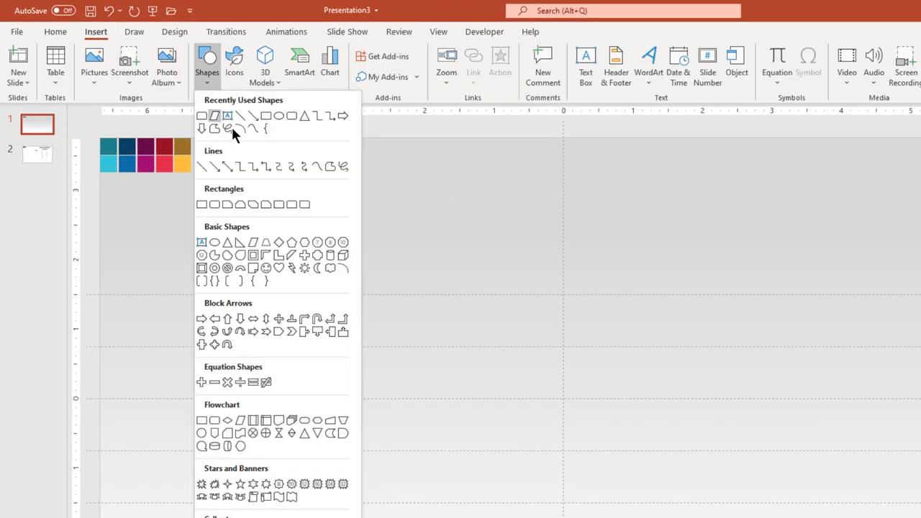
pyautogui.click(304, 118)
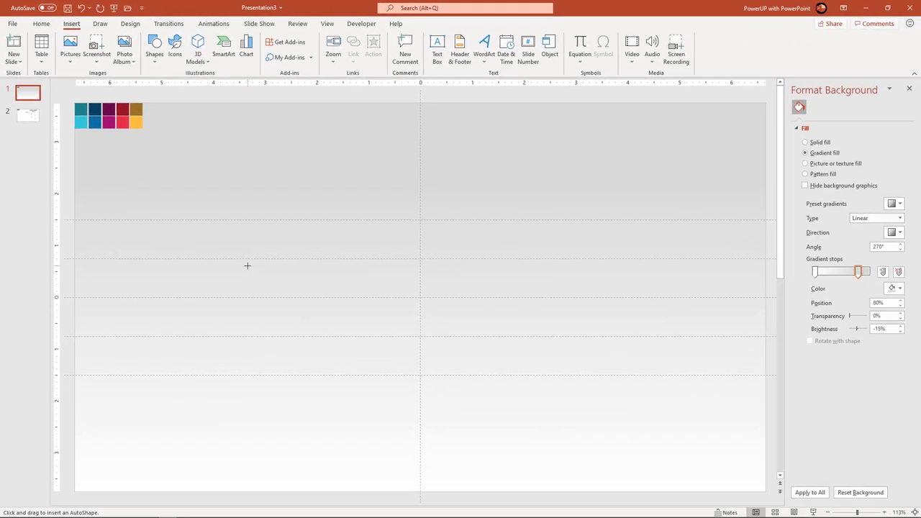
pyautogui.moveTo(243, 242)
pyautogui.mouseDown()
pyautogui.moveTo(335, 335)
pyautogui.moveTo(374, 365)
pyautogui.moveTo(410, 375)
pyautogui.mouseUp()
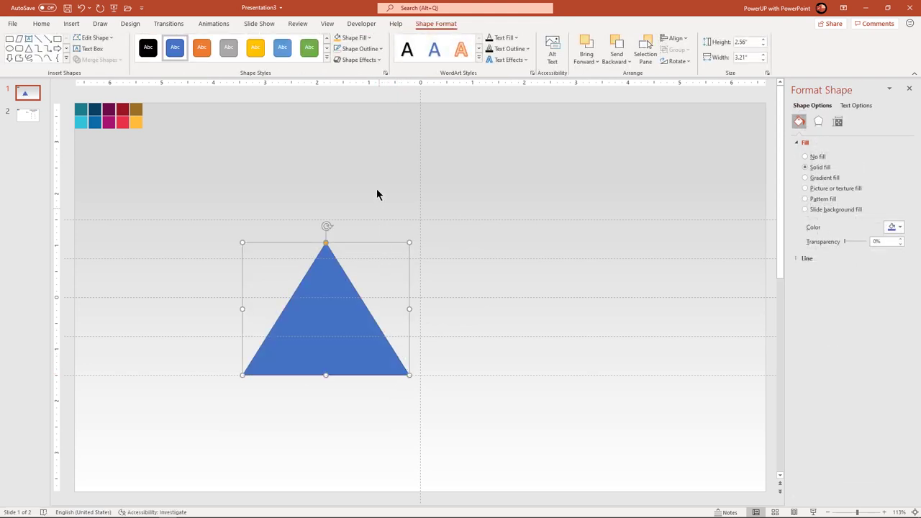
pyautogui.click(363, 49)
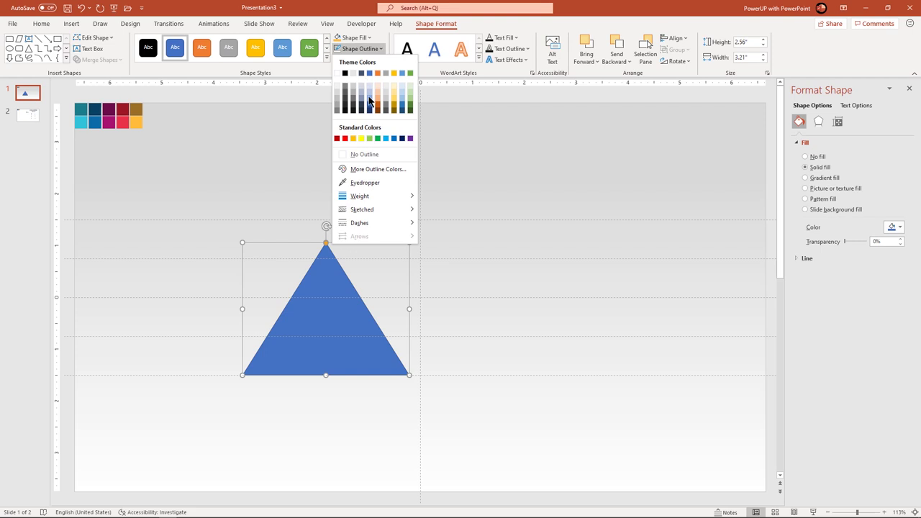
pyautogui.click(368, 153)
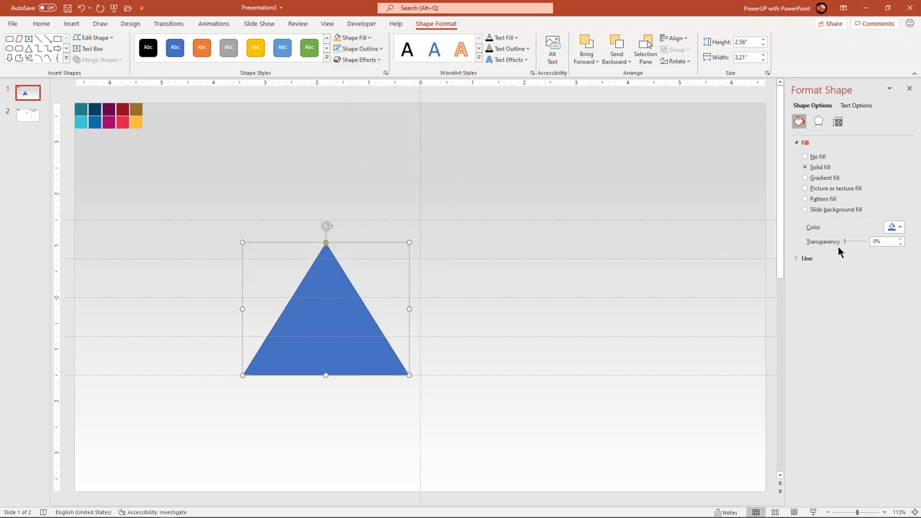
pyautogui.moveTo(847, 243); pyautogui.dragTo(856, 242)
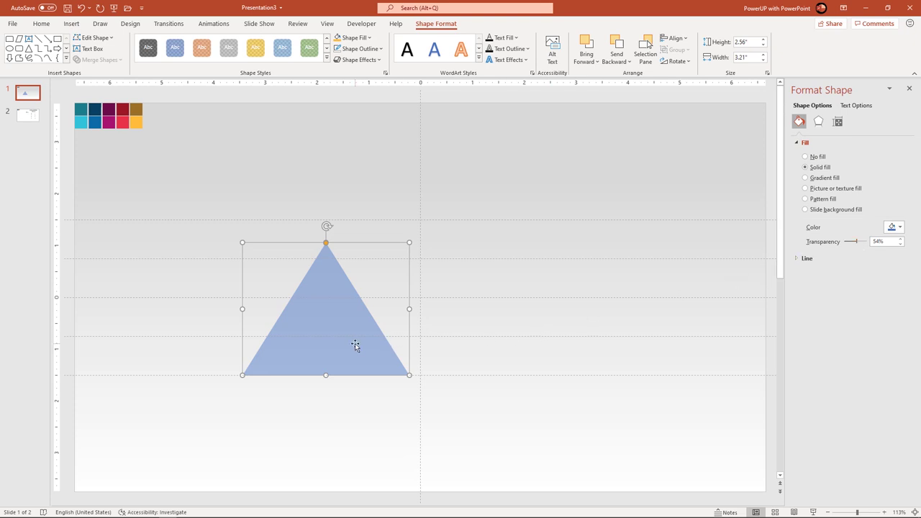
# - Duplicate the triangle into second and third tiers, each moved up, shrunk and centred
pyautogui.hotkey('ctrl', 'd')
pyautogui.moveTo(335, 335); pyautogui.dragTo(333, 301)
pyautogui.moveTo(410, 335); pyautogui.dragTo(360, 327)
pyautogui.hotkey('ctrl', 'd')
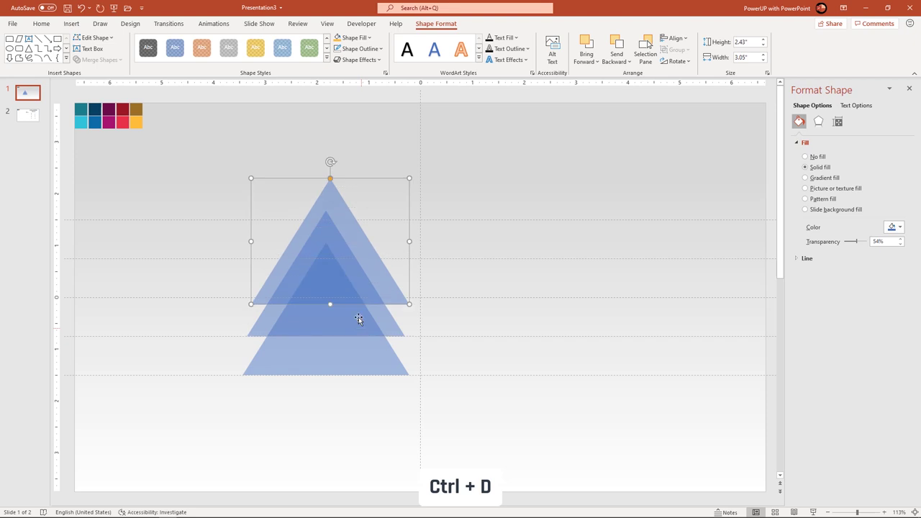
pyautogui.moveTo(345, 276); pyautogui.dragTo(344, 270)
pyautogui.moveTo(407, 300); pyautogui.dragTo(394, 293)
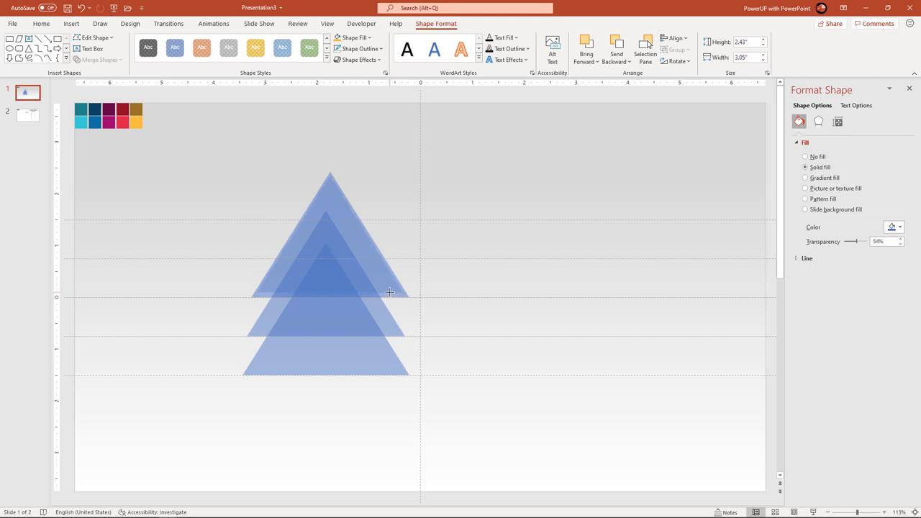
pyautogui.moveTo(387, 290); pyautogui.dragTo(354, 232)
# - Add the fourth and fifth smaller tiers on top, centred on the vertical guide
pyautogui.hotkey('ctrl', 'd')
pyautogui.moveTo(401, 258); pyautogui.dragTo(324, 208)
pyautogui.hotkey('ctrl', 'd')
pyautogui.moveTo(383, 220); pyautogui.dragTo(329, 202)
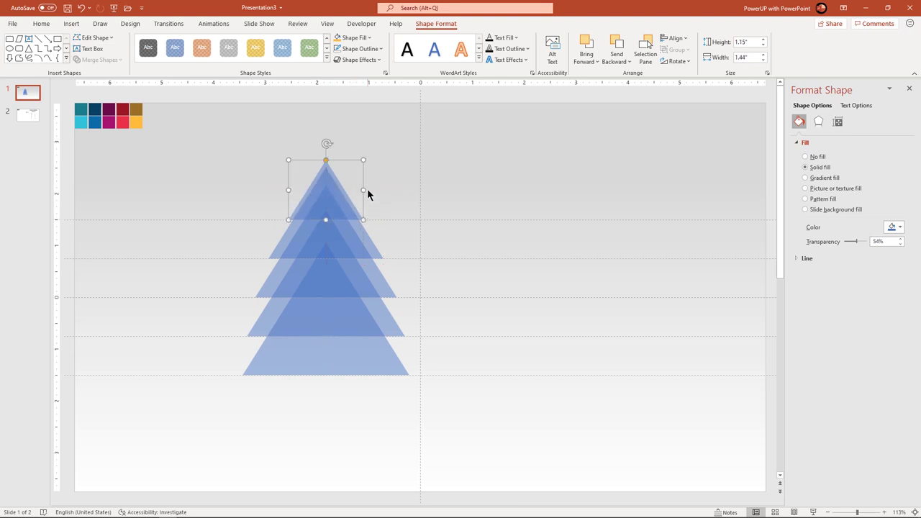
pyautogui.moveTo(364, 157); pyautogui.dragTo(370, 154)
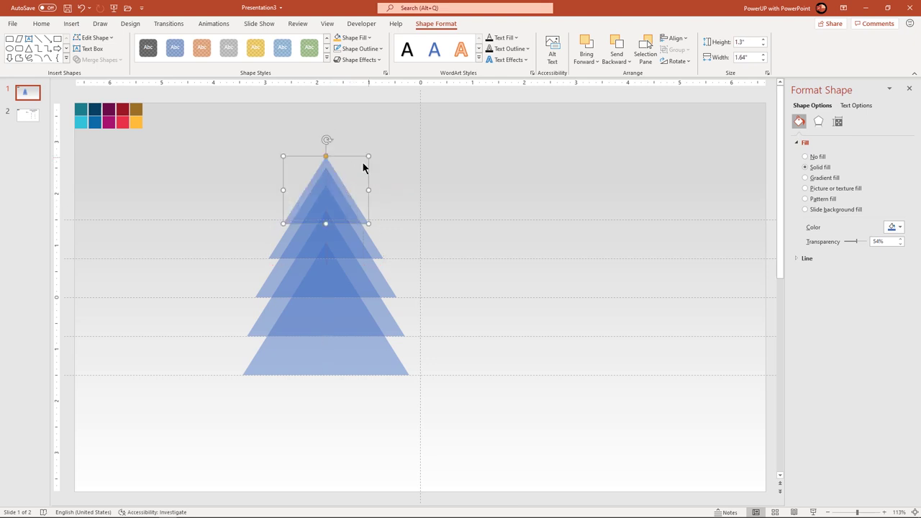
pyautogui.moveTo(334, 190); pyautogui.dragTo(335, 189)
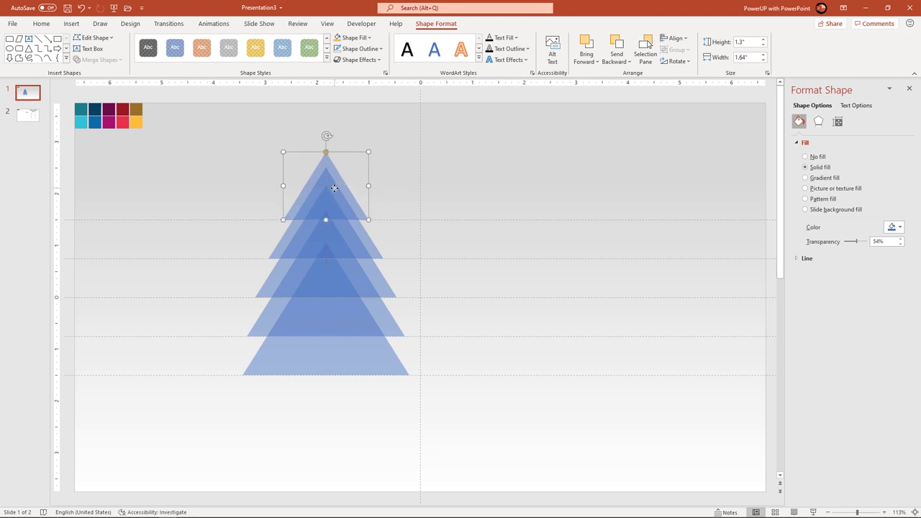
pyautogui.click(343, 414)
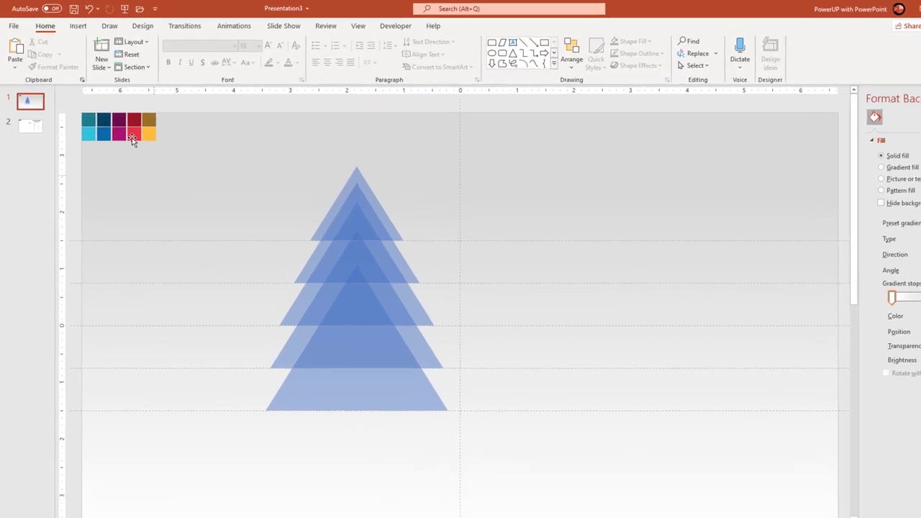
pyautogui.click(77, 25)
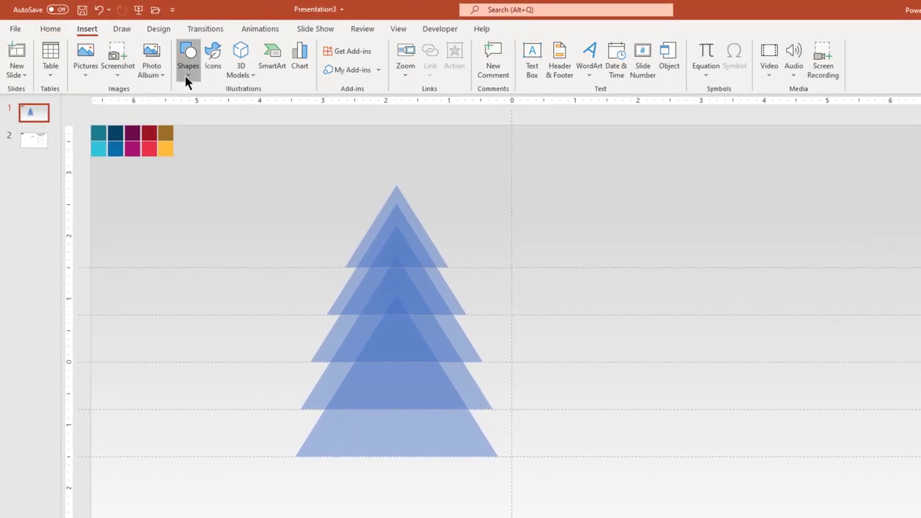
# - Draw an oval at the tree's base, change its outline, and make it 46% transparent
pyautogui.click(186, 79)
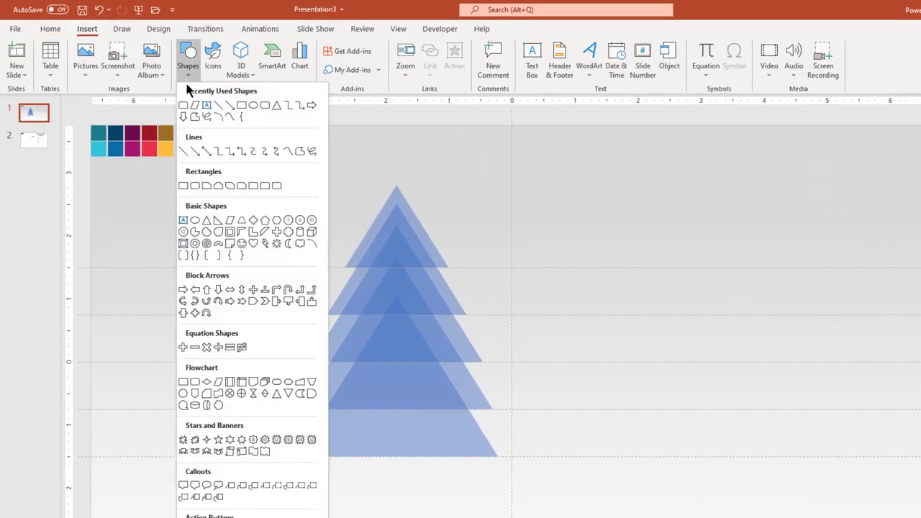
pyautogui.click(253, 105)
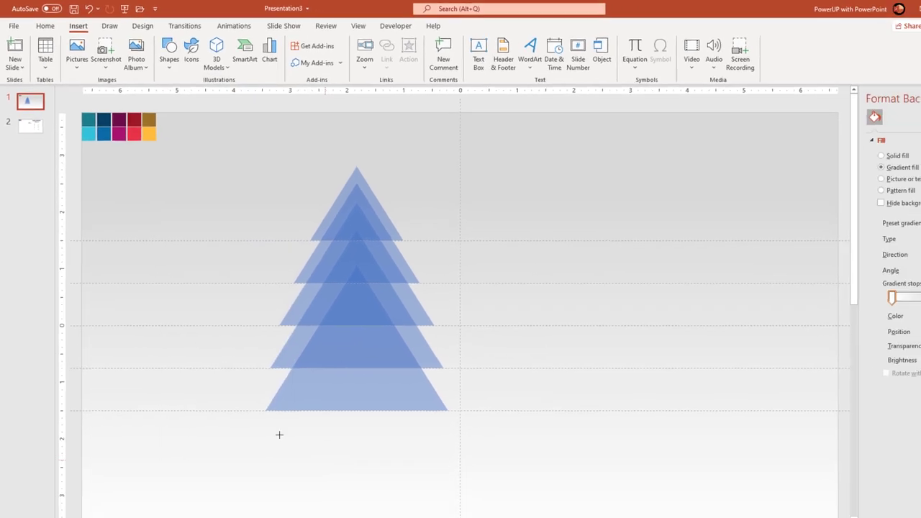
pyautogui.moveTo(245, 374); pyautogui.dragTo(410, 406)
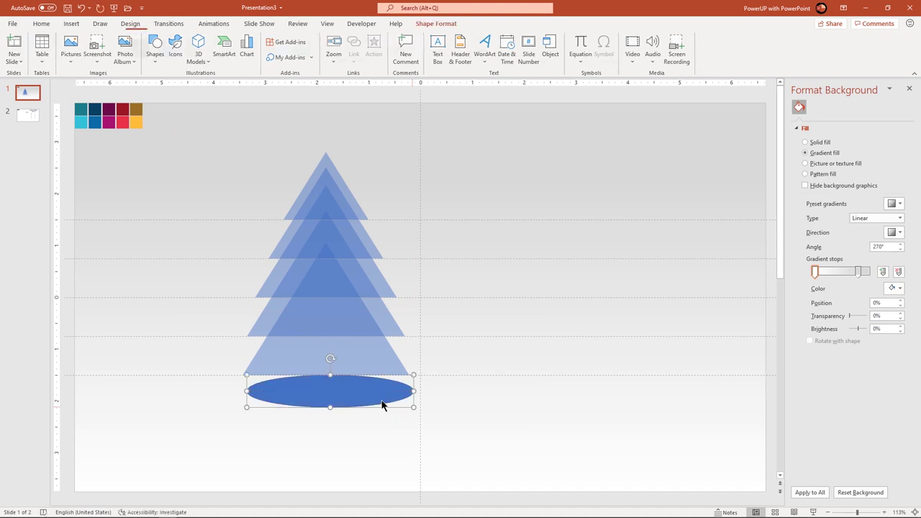
pyautogui.moveTo(360, 389); pyautogui.dragTo(358, 381)
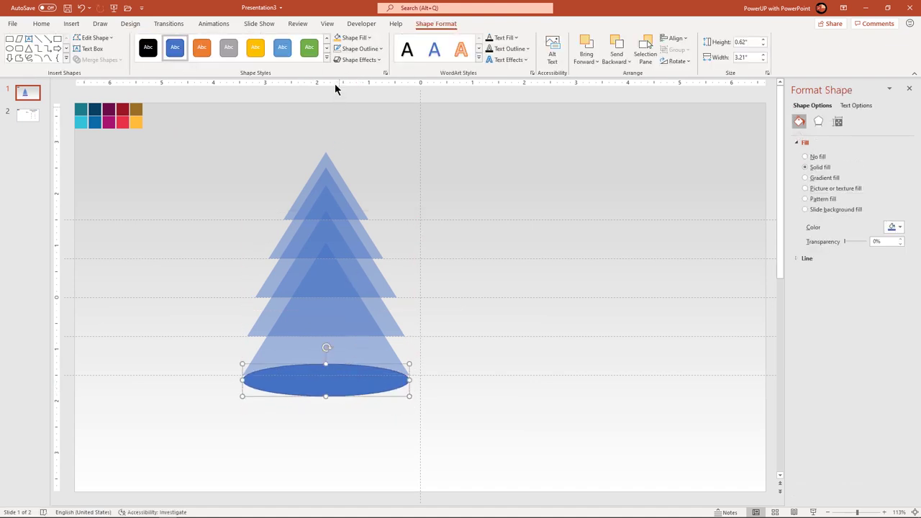
pyautogui.click(337, 50)
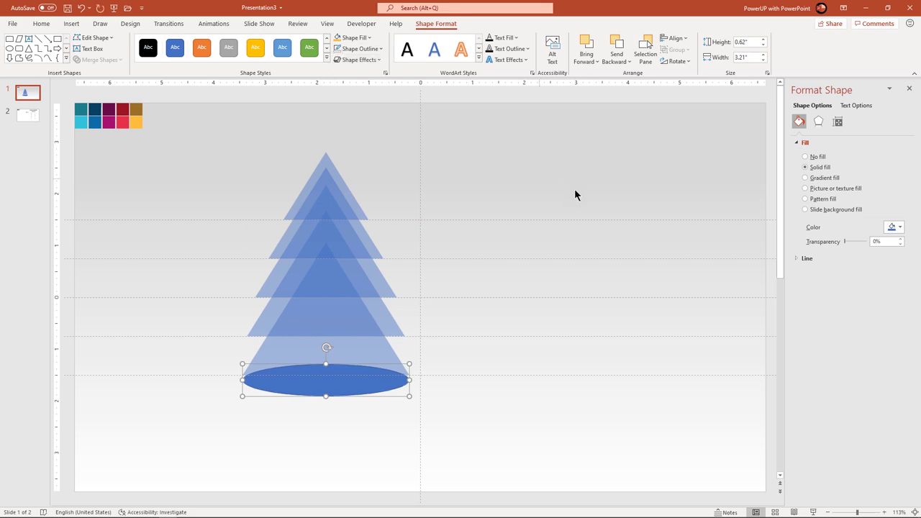
pyautogui.moveTo(845, 244); pyautogui.dragTo(855, 244)
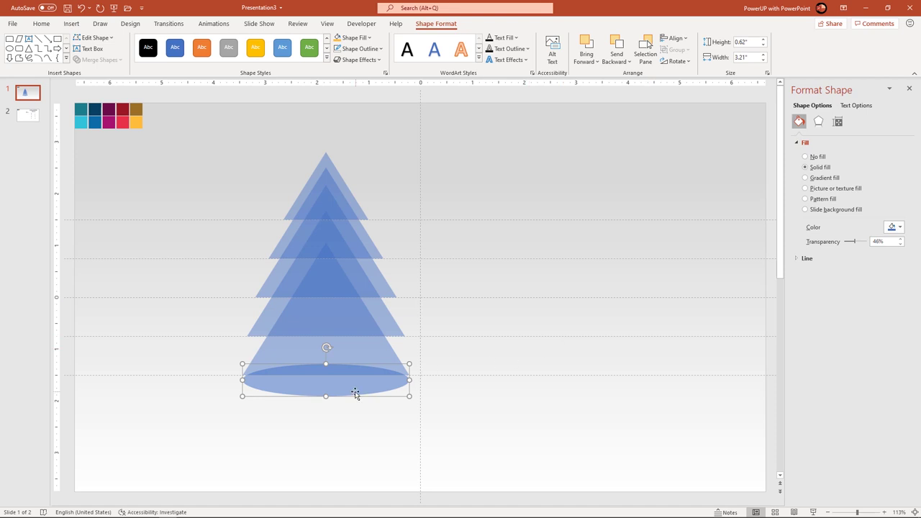
# - Nudge the oval up until it sits exactly on the bottom tier's base
pyautogui.keyDown('ctrl'); pyautogui.scroll(6, 354, 393); pyautogui.keyUp('ctrl')
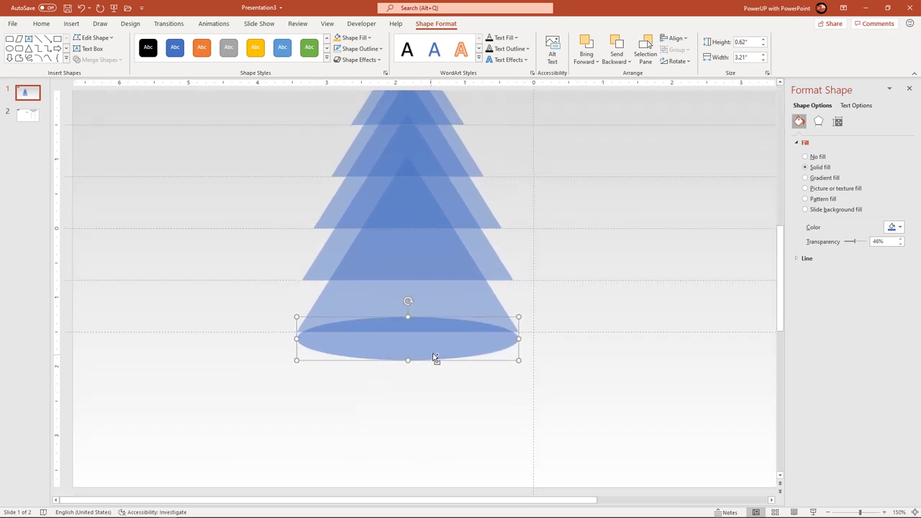
pyautogui.moveTo(448, 303); pyautogui.dragTo(449, 298)
pyautogui.hotkey('ctrl', 'Up')
pyautogui.hotkey('ctrl', 'Up')
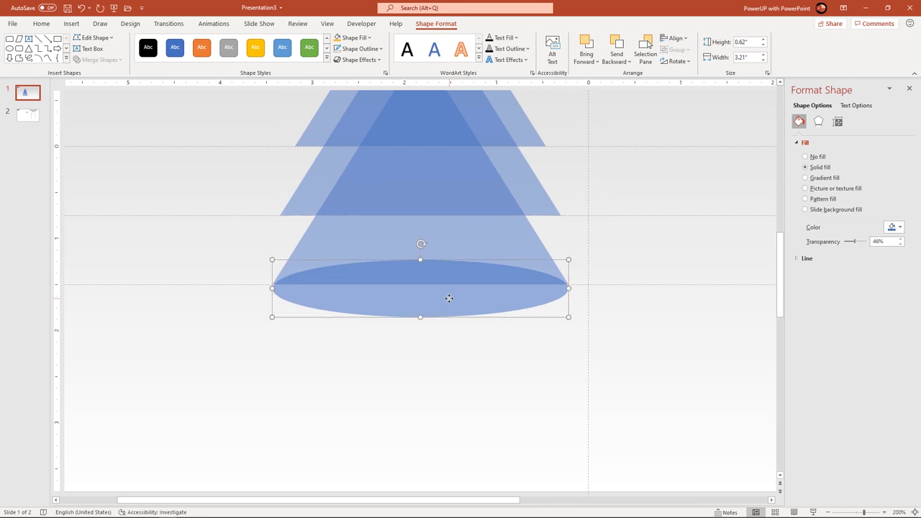
pyautogui.hotkey('ctrl', 'Up')
pyautogui.click(447, 334)
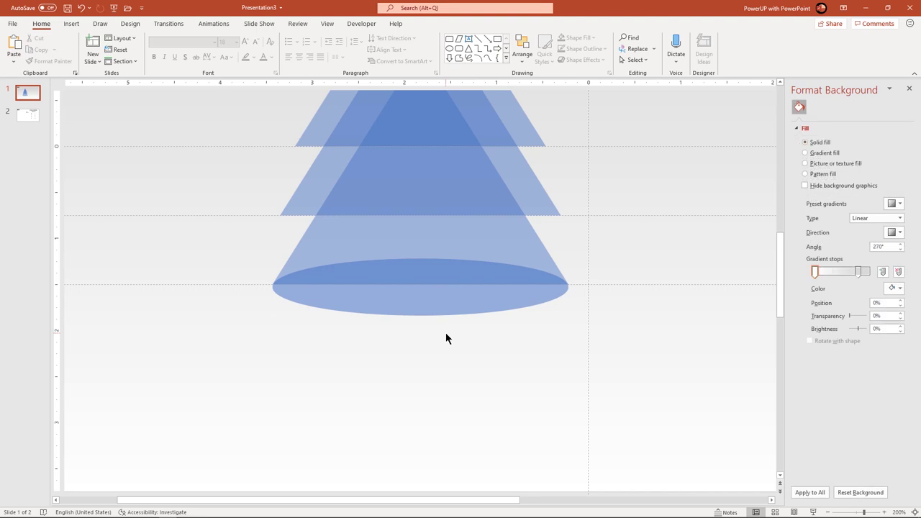
# - Duplicate the bottom oval onto the second tier's base and shrink it to fit
pyautogui.click(441, 288)
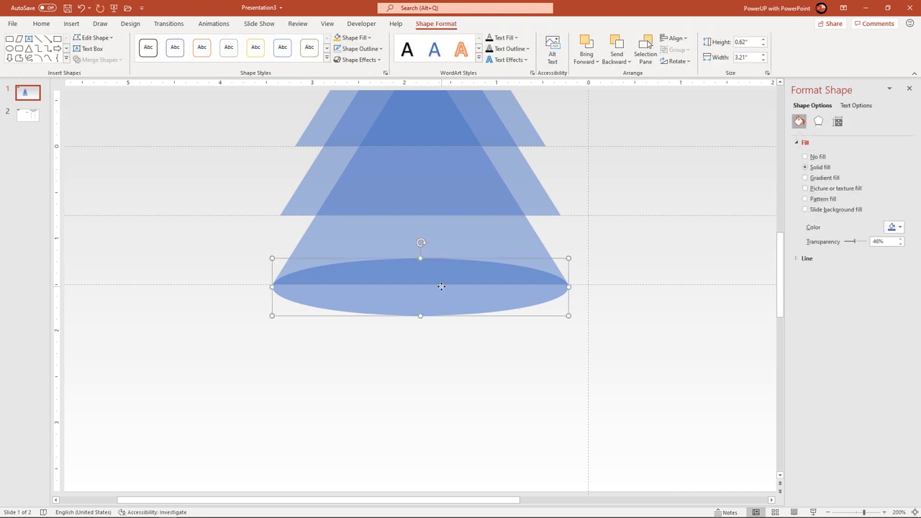
pyautogui.hotkey('ctrl', 'd')
pyautogui.moveTo(439, 297); pyautogui.dragTo(433, 217)
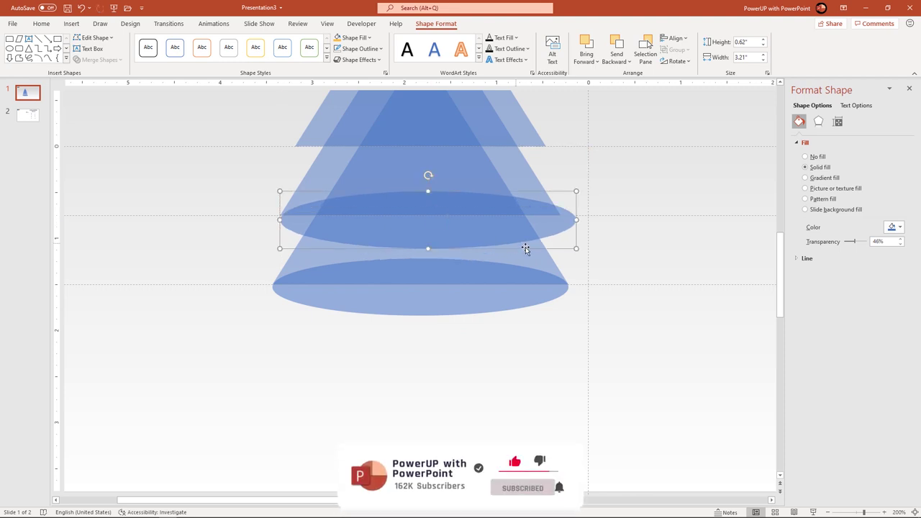
pyautogui.moveTo(577, 248); pyautogui.dragTo(560, 247)
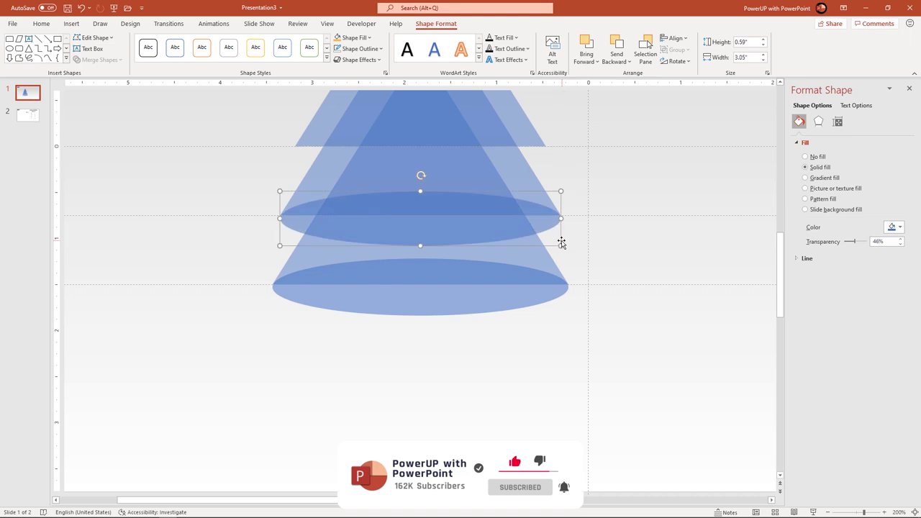
pyautogui.hotkey('ctrl', 'z')
pyautogui.click(567, 249)
pyautogui.click(464, 220)
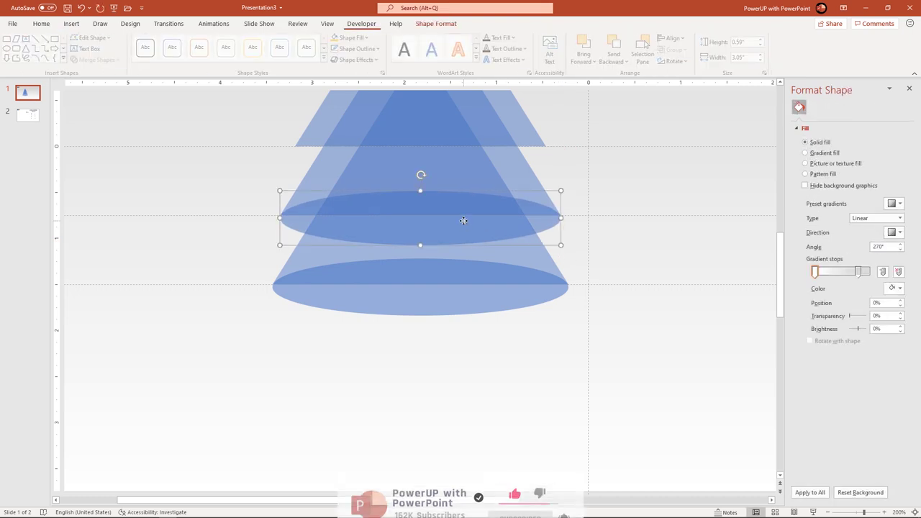
# - Copy an oval up to the third tier's base and size it to that tier
pyautogui.hotkey('ctrl', 'd')
pyautogui.moveTo(463, 221); pyautogui.dragTo(455, 148)
pyautogui.scroll(5, 454, 175)
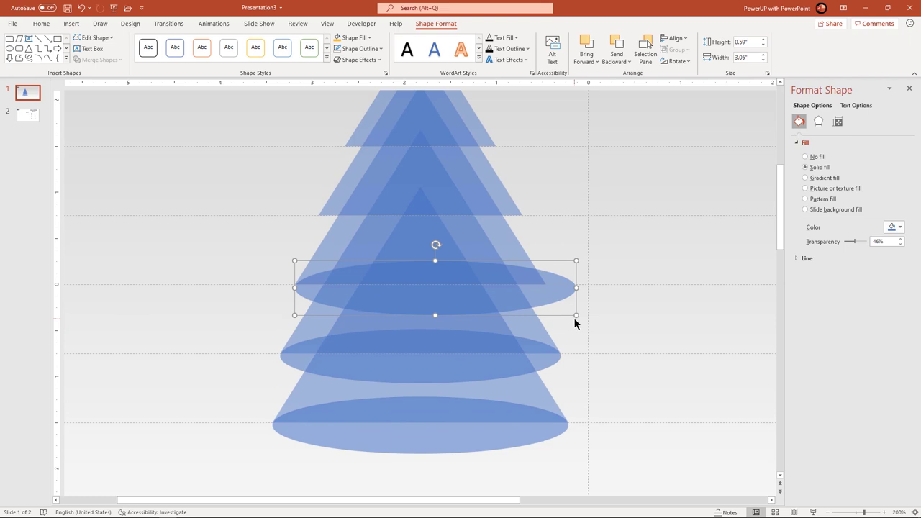
pyautogui.moveTo(575, 315); pyautogui.dragTo(549, 309)
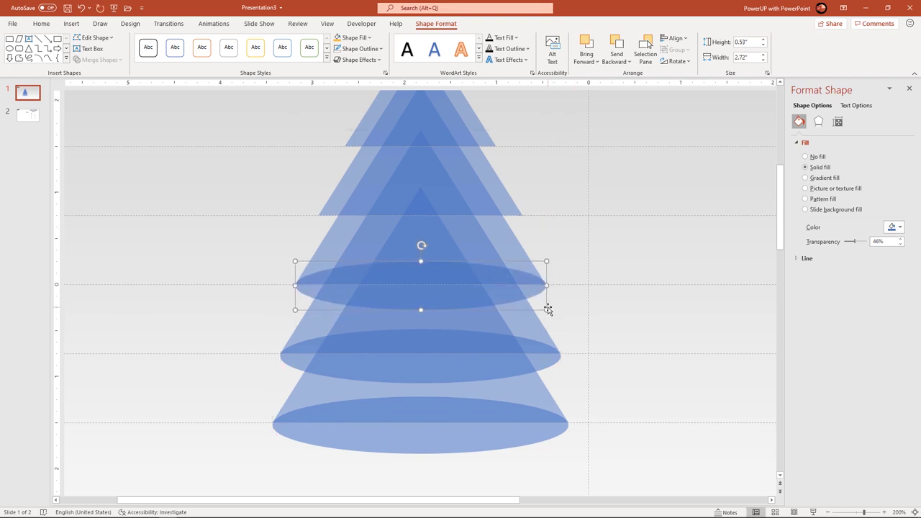
pyautogui.click(568, 314)
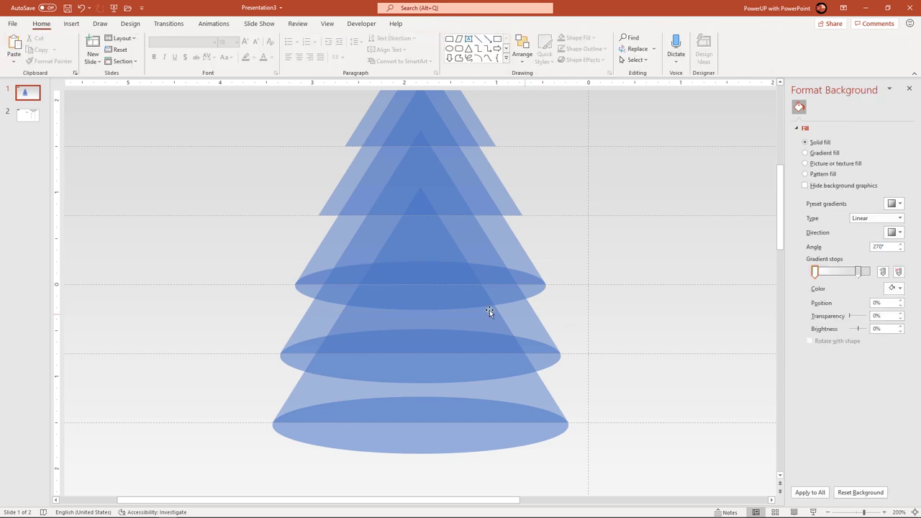
# - Copy an oval up to the fourth tier's base and narrow it to fit
pyautogui.click(449, 293)
pyautogui.hotkey('ctrl', 'd')
pyautogui.moveTo(440, 300); pyautogui.dragTo(448, 218)
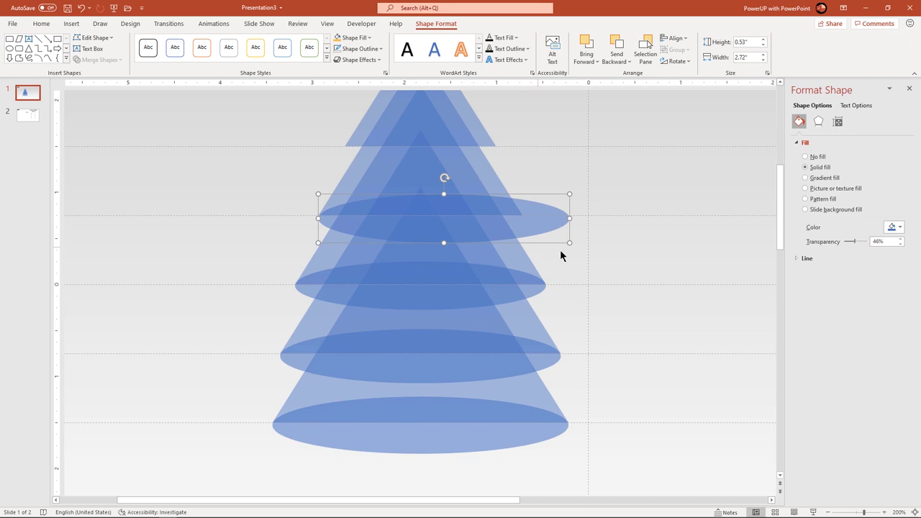
pyautogui.moveTo(569, 244); pyautogui.dragTo(522, 223)
pyautogui.moveTo(436, 216); pyautogui.dragTo(435, 219)
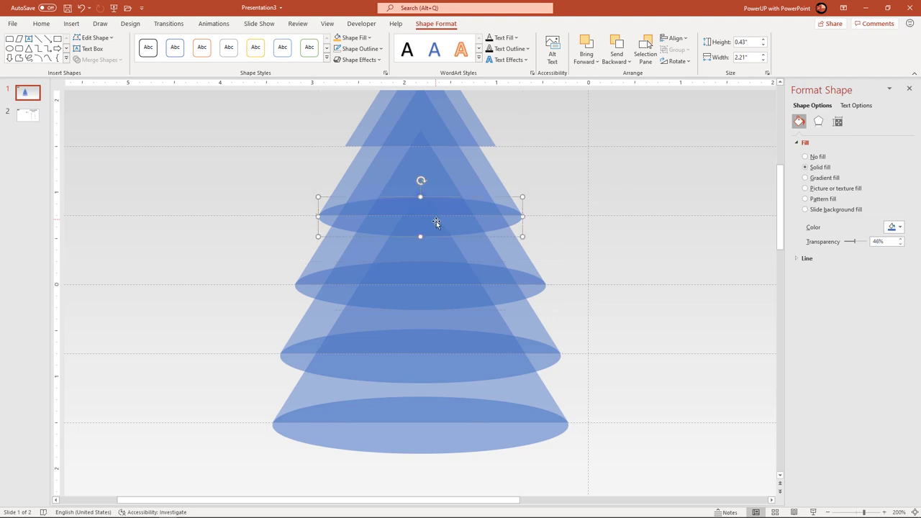
# - Copy an oval to the top tier's base and shrink it to 1.64" wide
pyautogui.hotkey('ctrl', 'd')
pyautogui.moveTo(434, 175); pyautogui.dragTo(430, 153)
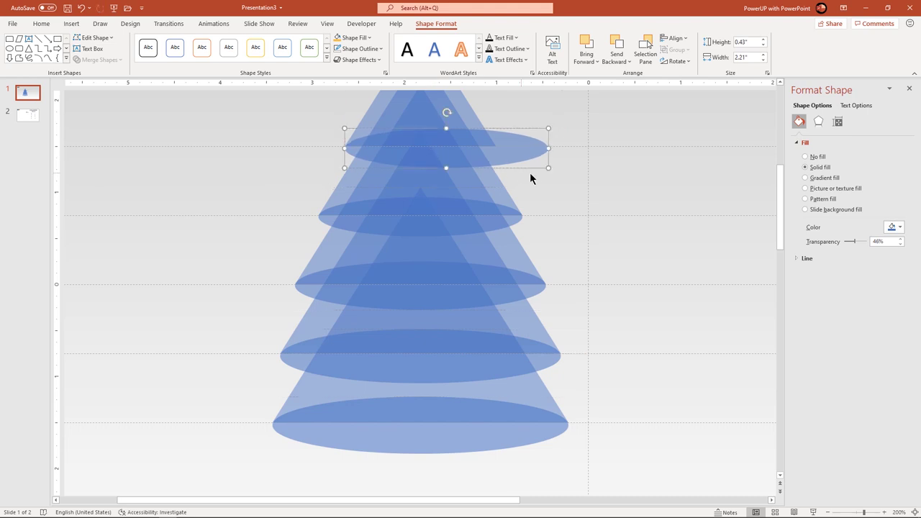
pyautogui.moveTo(547, 167); pyautogui.dragTo(497, 155)
pyautogui.moveTo(439, 148); pyautogui.dragTo(437, 152)
pyautogui.click(549, 178)
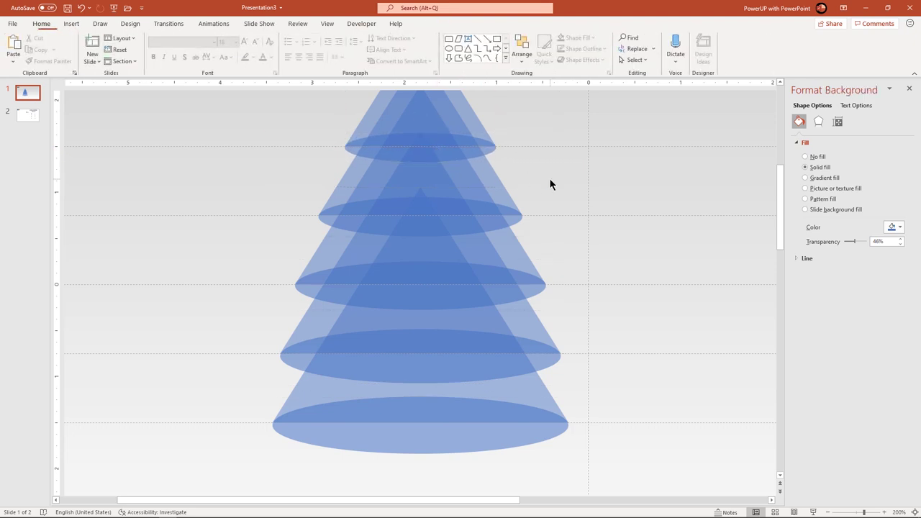
# - Select all five ovals together
pyautogui.click(453, 149)
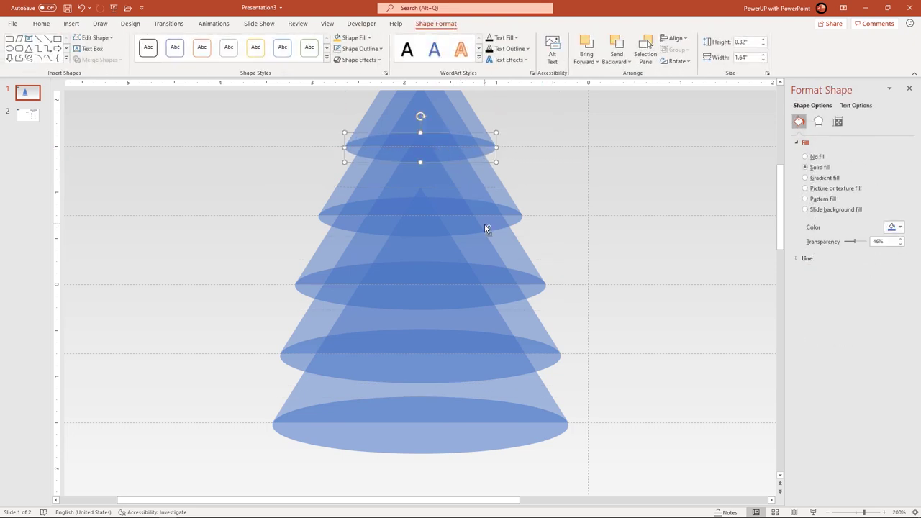
pyautogui.scroll(-5, 467, 253)
pyautogui.keyDown('shift'); pyautogui.click(453, 307); pyautogui.keyUp('shift')
pyautogui.keyDown('shift'); pyautogui.click(441, 362); pyautogui.keyUp('shift')
pyautogui.keyDown('shift'); pyautogui.click(420, 409); pyautogui.keyUp('shift')
pyautogui.keyDown('shift'); pyautogui.click(415, 466); pyautogui.keyUp('shift')
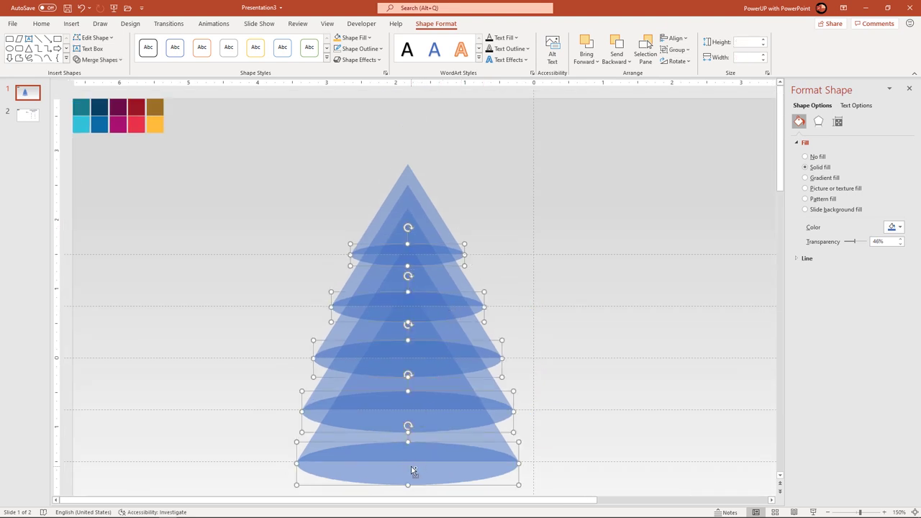
# - Set a duplicate of the five ovals aside, then subtract the bottom oval from the bottom tier
pyautogui.hotkey('ctrl', 'd')
pyautogui.moveTo(421, 399); pyautogui.dragTo(648, 391)
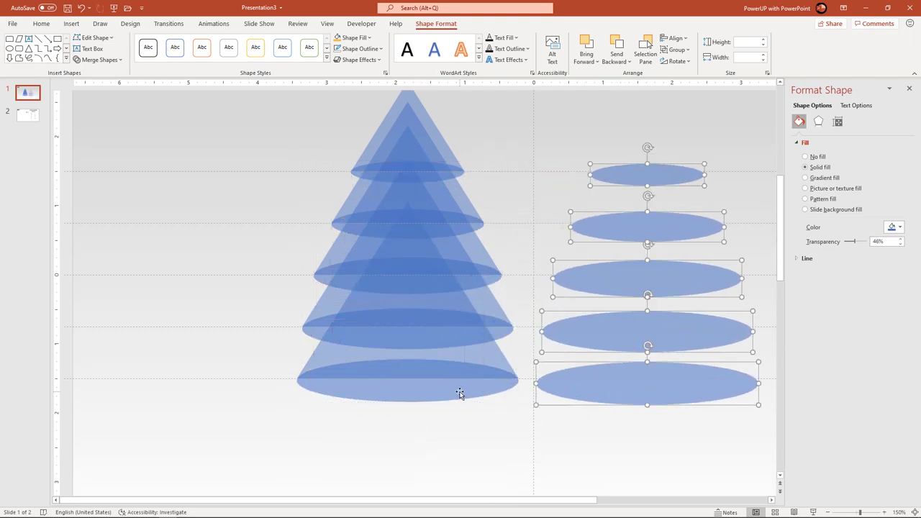
pyautogui.click(487, 357)
pyautogui.keyDown('shift'); pyautogui.click(462, 390); pyautogui.keyUp('shift')
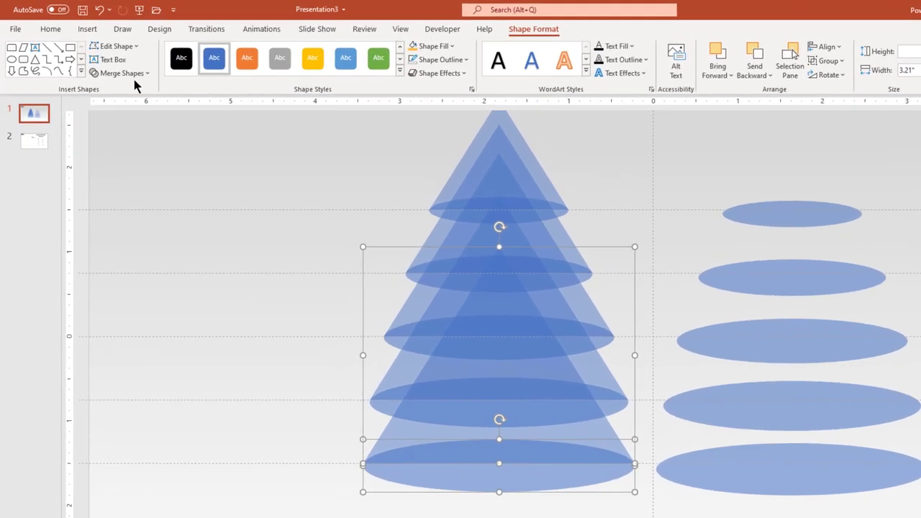
pyautogui.click(108, 62)
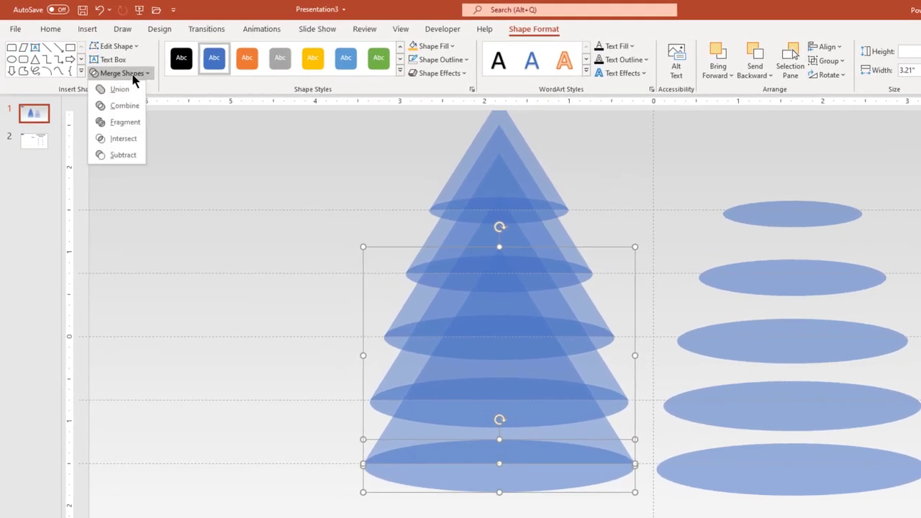
pyautogui.click(118, 156)
# - Subtract each oval from the second and third cone tiers
pyautogui.click(396, 371)
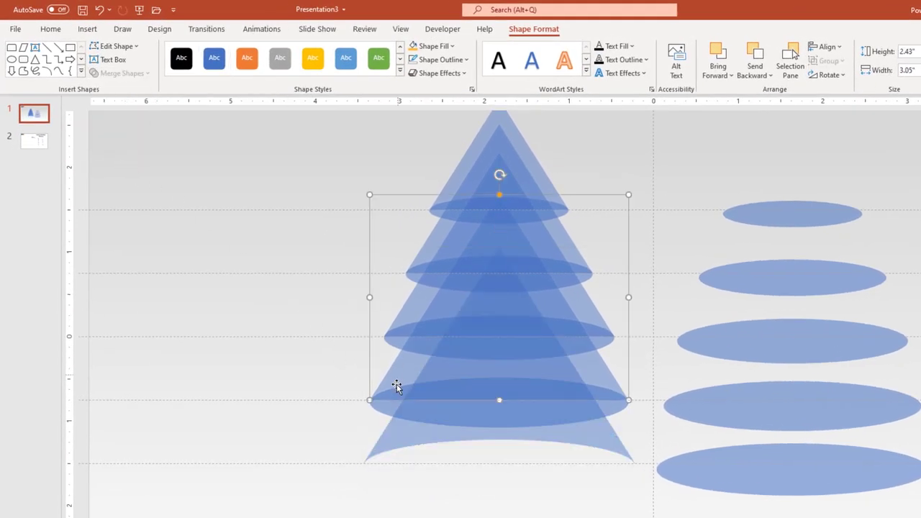
pyautogui.keyDown('shift'); pyautogui.click(393, 410); pyautogui.keyUp('shift')
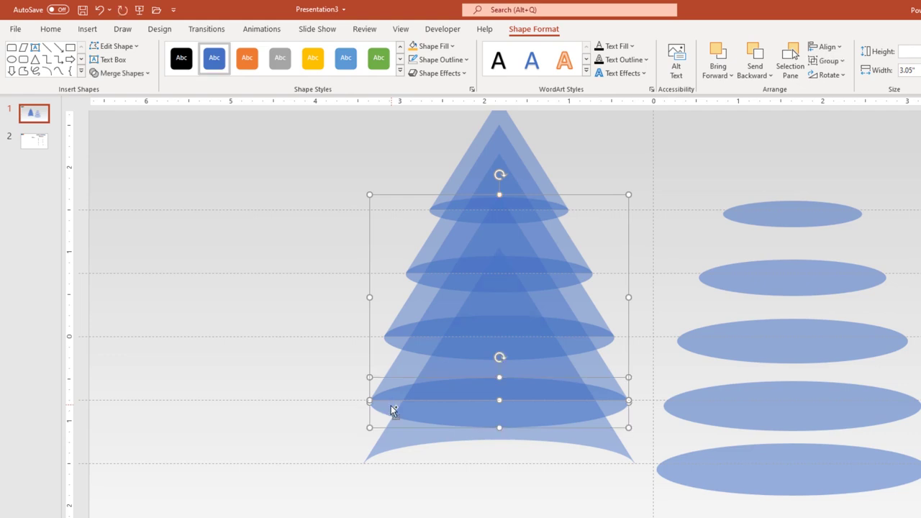
pyautogui.click(134, 74)
pyautogui.click(118, 154)
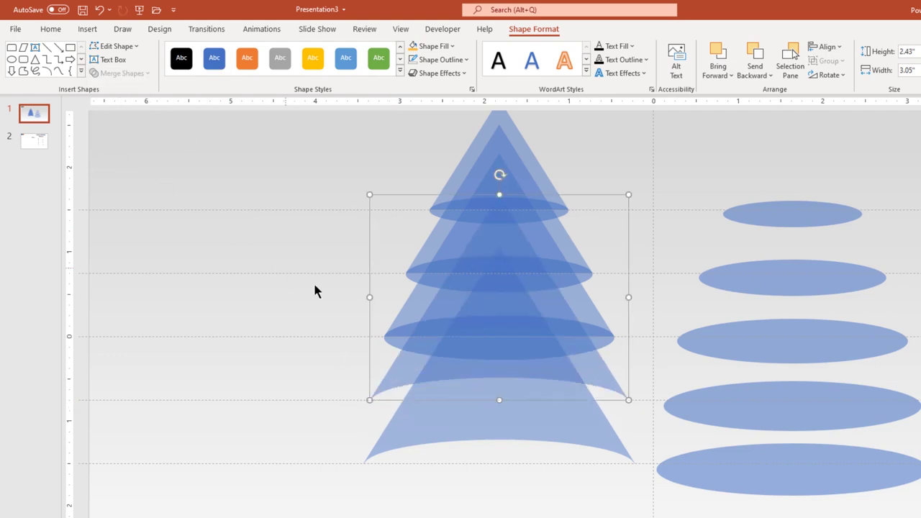
pyautogui.click(413, 317)
pyautogui.keyDown('shift'); pyautogui.click(401, 340); pyautogui.keyUp('shift')
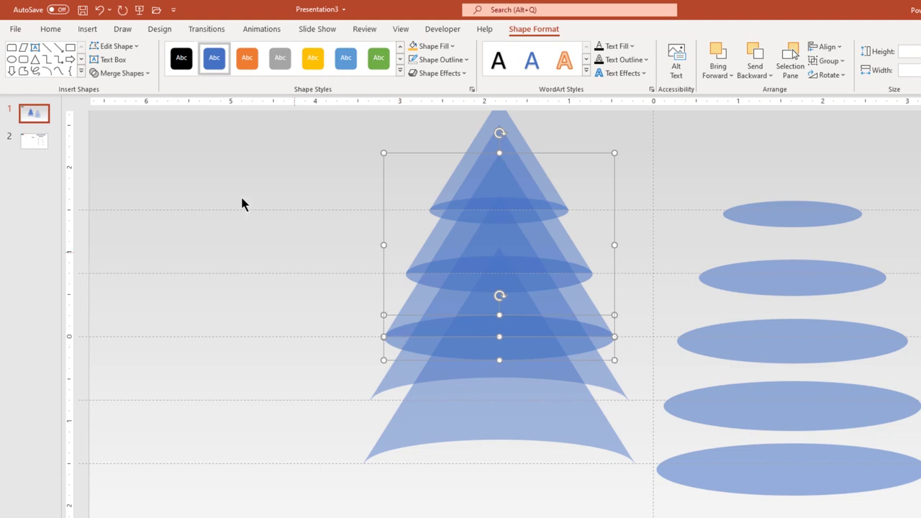
pyautogui.click(137, 74)
pyautogui.click(124, 155)
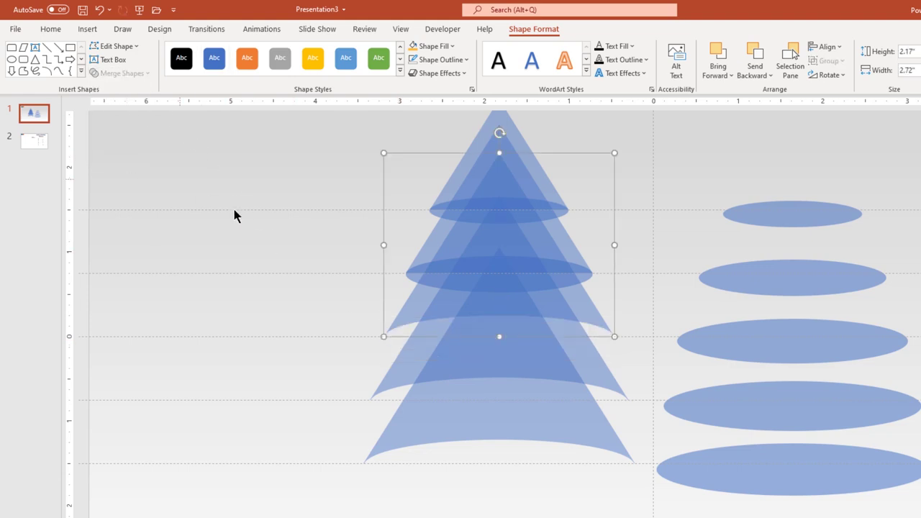
# - Subtract each oval from the fourth and top cone tiers
pyautogui.click(430, 248)
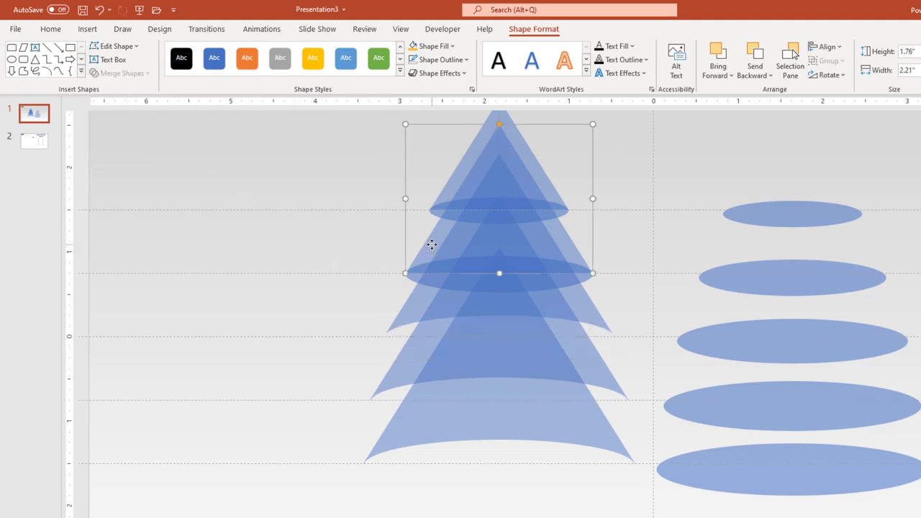
pyautogui.keyDown('shift'); pyautogui.click(442, 285); pyautogui.keyUp('shift')
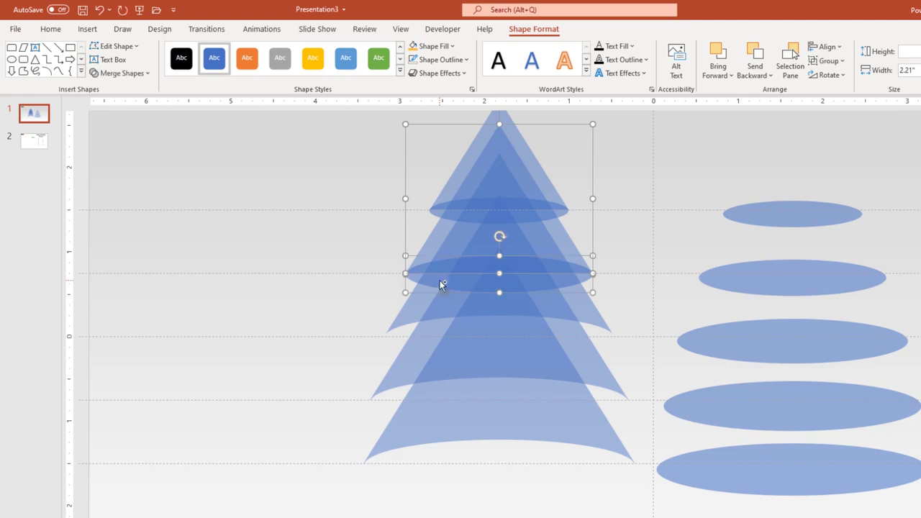
pyautogui.click(131, 75)
pyautogui.click(121, 155)
pyautogui.click(452, 180)
pyautogui.keyDown('shift'); pyautogui.click(450, 214); pyautogui.keyUp('shift')
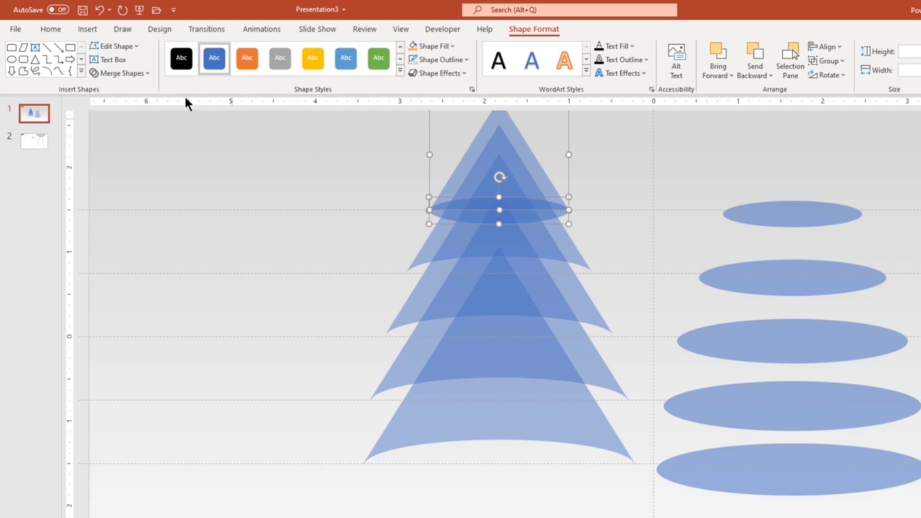
pyautogui.click(133, 74)
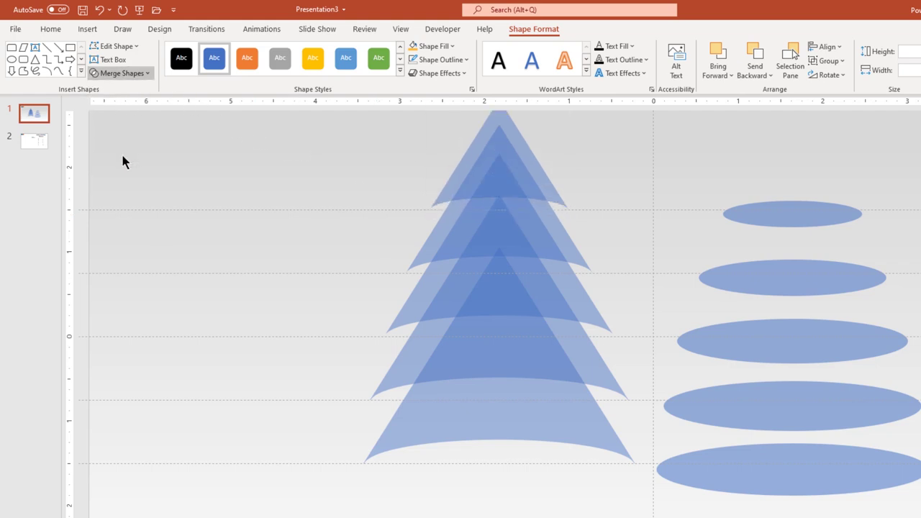
pyautogui.click(123, 157)
# - Move the five spare ovals back onto the tier bases
pyautogui.click(767, 216)
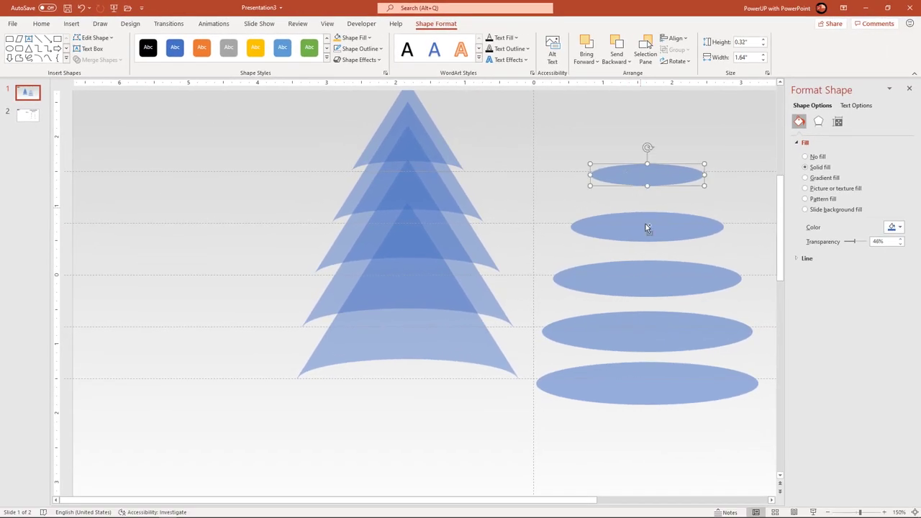
pyautogui.keyDown('shift'); pyautogui.click(646, 229); pyautogui.keyUp('shift')
pyautogui.keyDown('shift'); pyautogui.click(649, 280); pyautogui.keyUp('shift')
pyautogui.keyDown('shift'); pyautogui.click(649, 332); pyautogui.keyUp('shift')
pyautogui.keyDown('shift'); pyautogui.click(642, 378); pyautogui.keyUp('shift')
pyautogui.moveTo(657, 386); pyautogui.dragTo(429, 395)
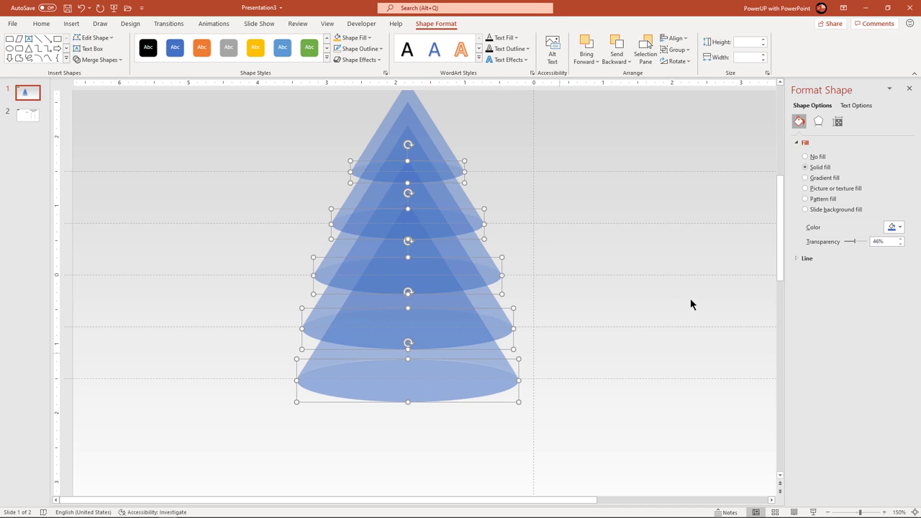
# - Fill the selected ovals with solid, fully opaque grey
pyautogui.click(894, 227)
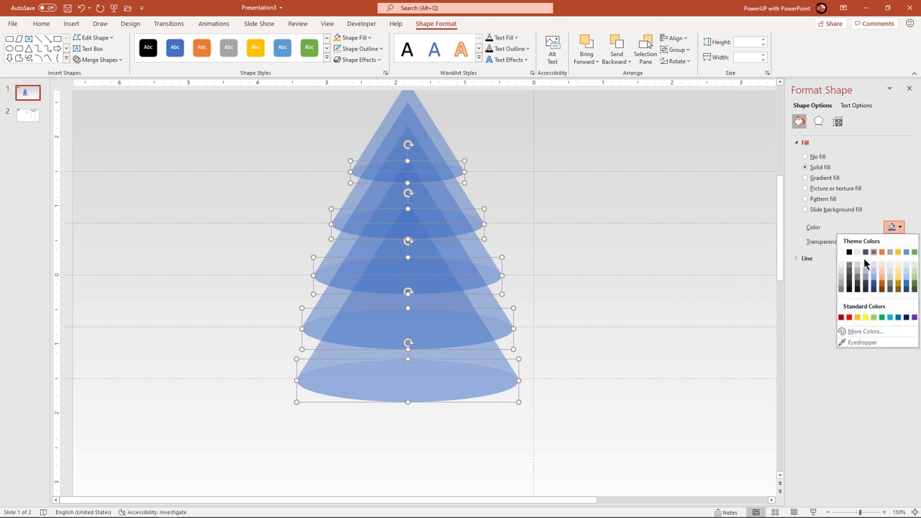
pyautogui.click(857, 278)
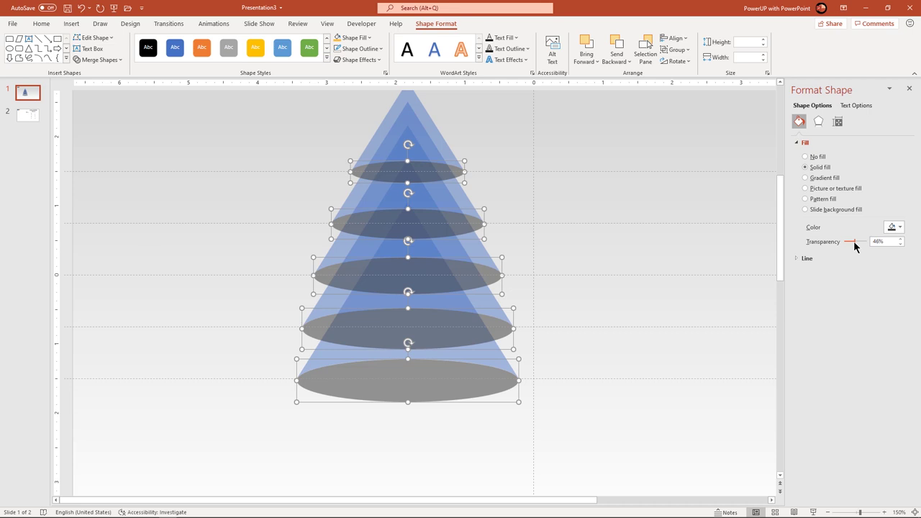
pyautogui.moveTo(855, 246); pyautogui.dragTo(837, 249)
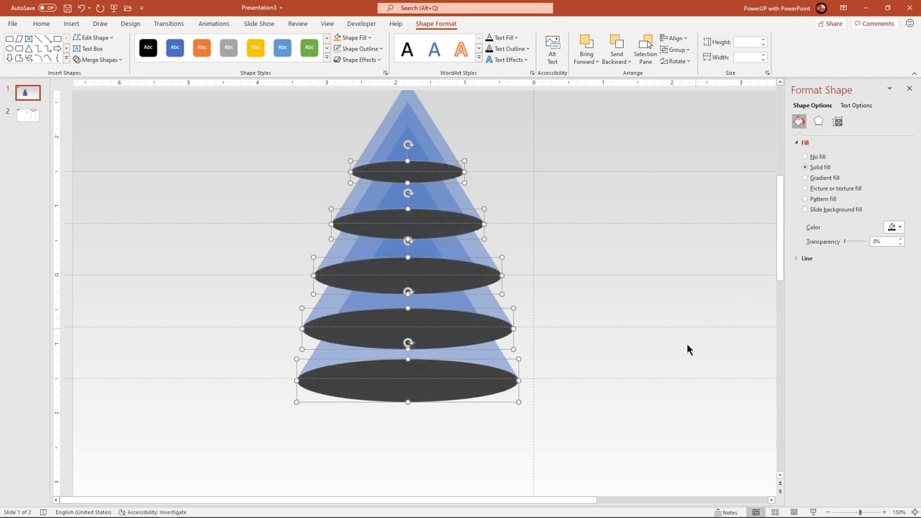
pyautogui.click(627, 403)
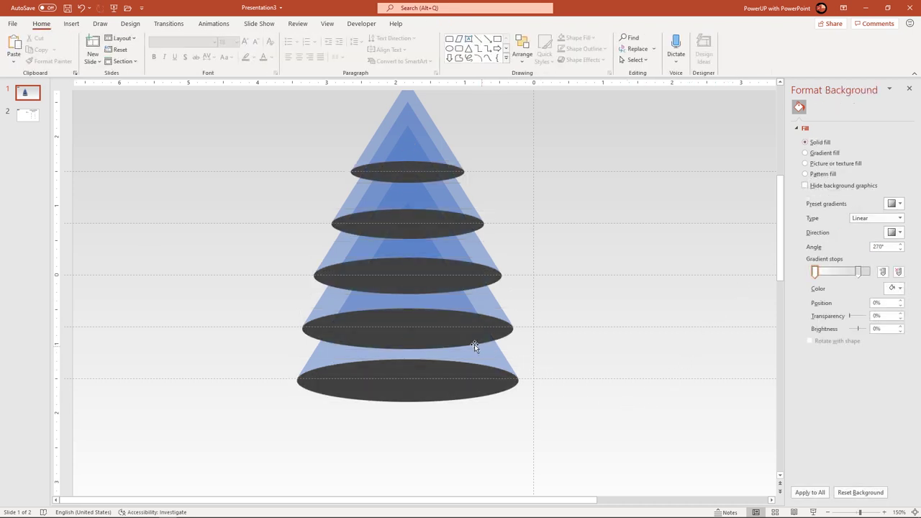
# - Send the four upper ellipses to the back, behind their cone tiers
pyautogui.click(446, 333)
pyautogui.keyDown('shift'); pyautogui.click(440, 276); pyautogui.keyUp('shift')
pyautogui.keyDown('shift'); pyautogui.click(432, 226); pyautogui.keyUp('shift')
pyautogui.keyDown('shift'); pyautogui.click(419, 173); pyautogui.keyUp('shift')
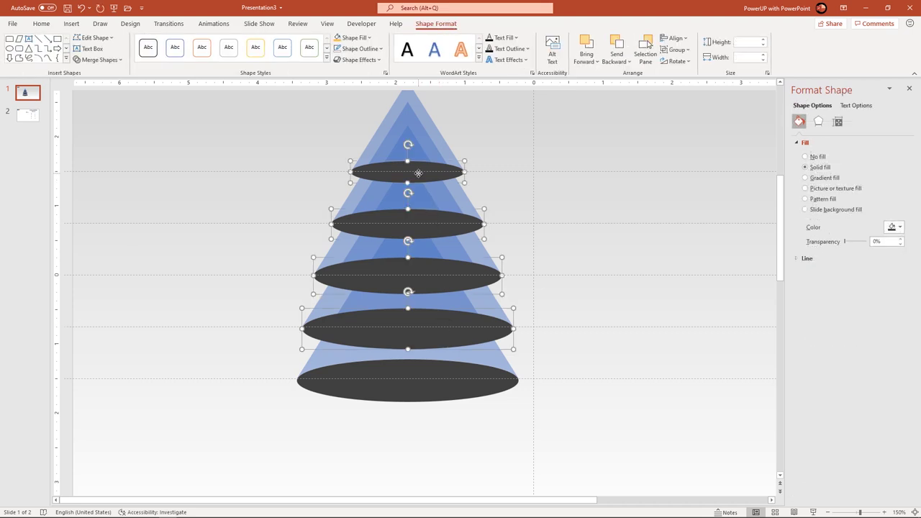
pyautogui.rightClick(419, 174)
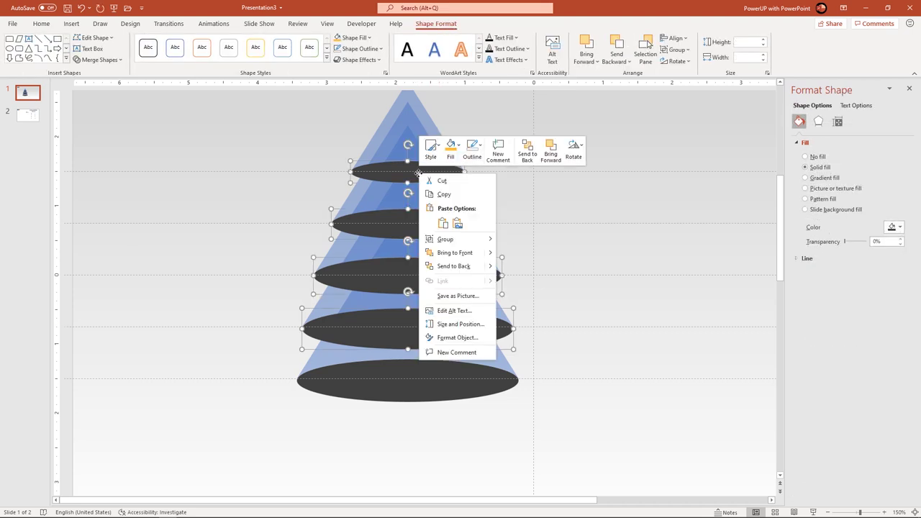
pyautogui.click(452, 267)
pyautogui.click(580, 405)
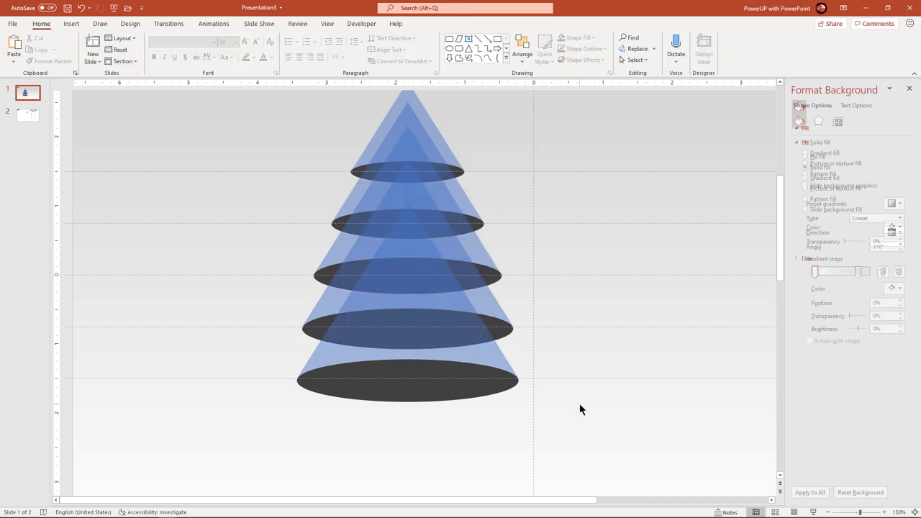
pyautogui.scroll(-3, 580, 404)
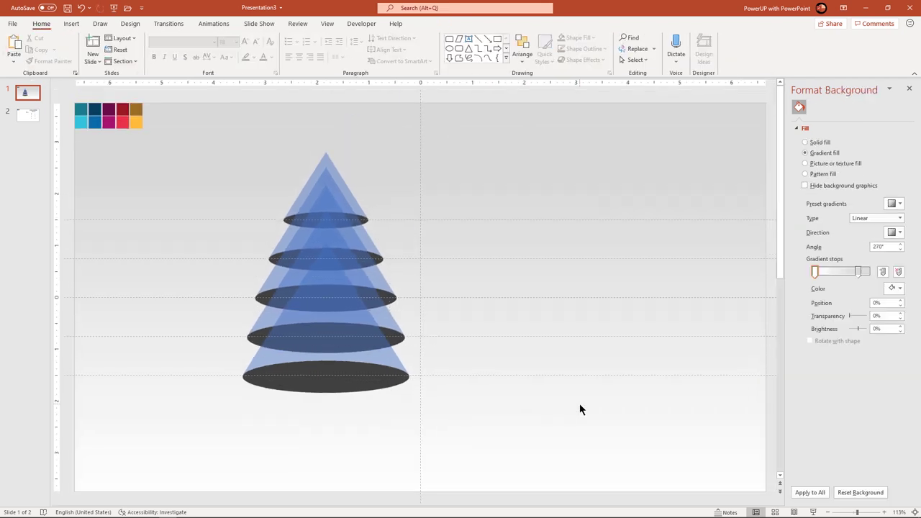
# - Eyedrop the palette swatches to fill the top cone tier cyan and the second dark blue
pyautogui.click(328, 163)
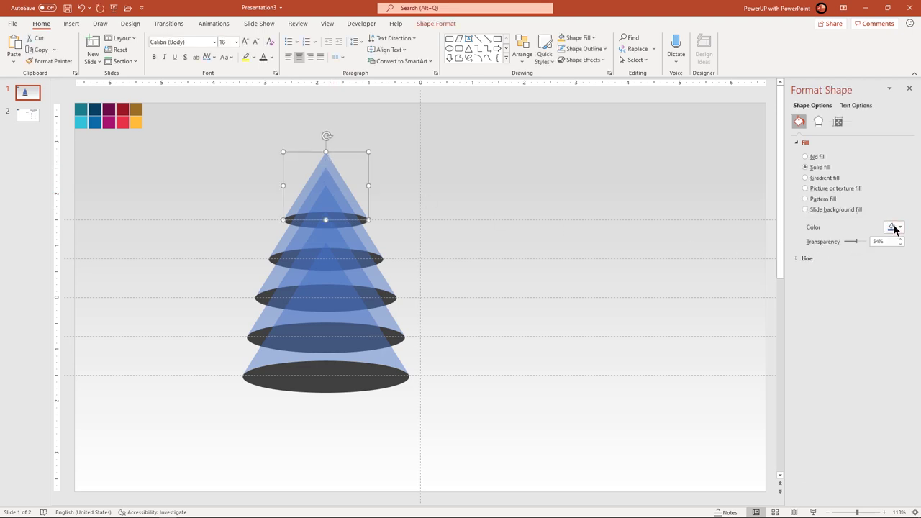
pyautogui.click(893, 229)
pyautogui.click(858, 344)
pyautogui.click(82, 121)
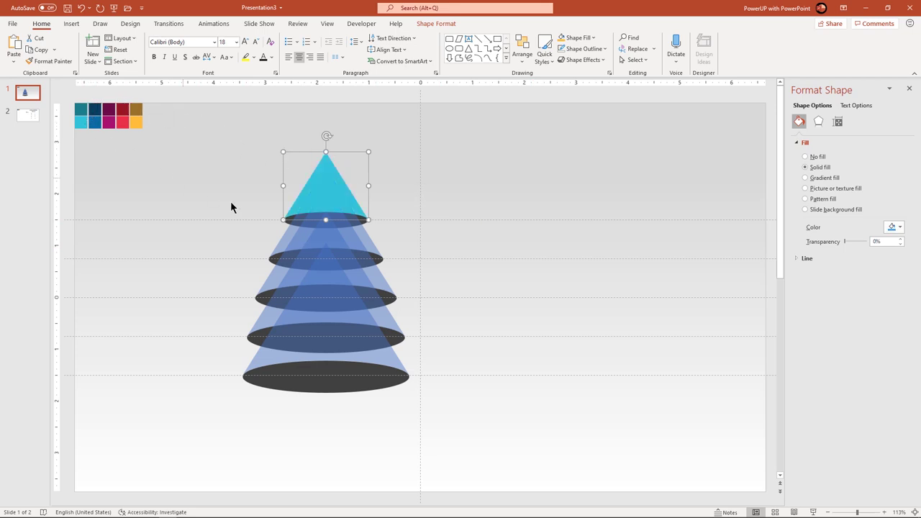
pyautogui.click(365, 237)
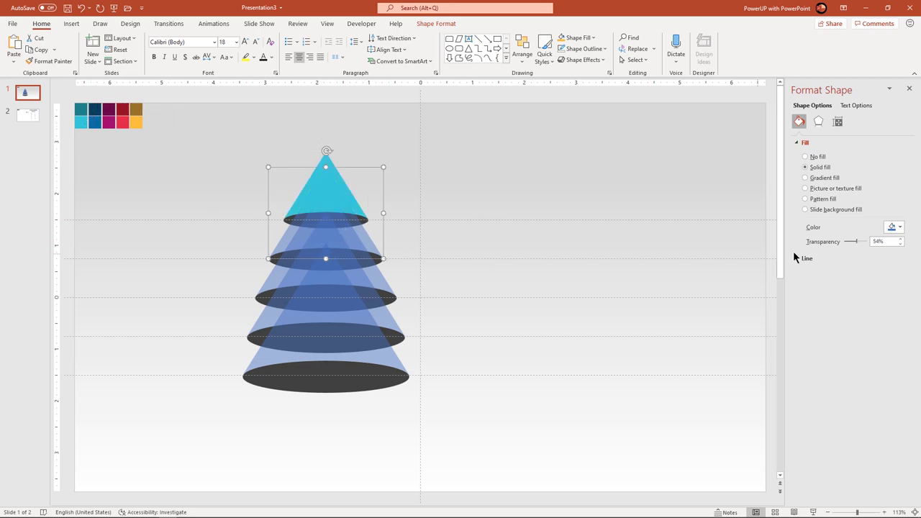
pyautogui.click(900, 227)
pyautogui.click(866, 373)
pyautogui.click(95, 124)
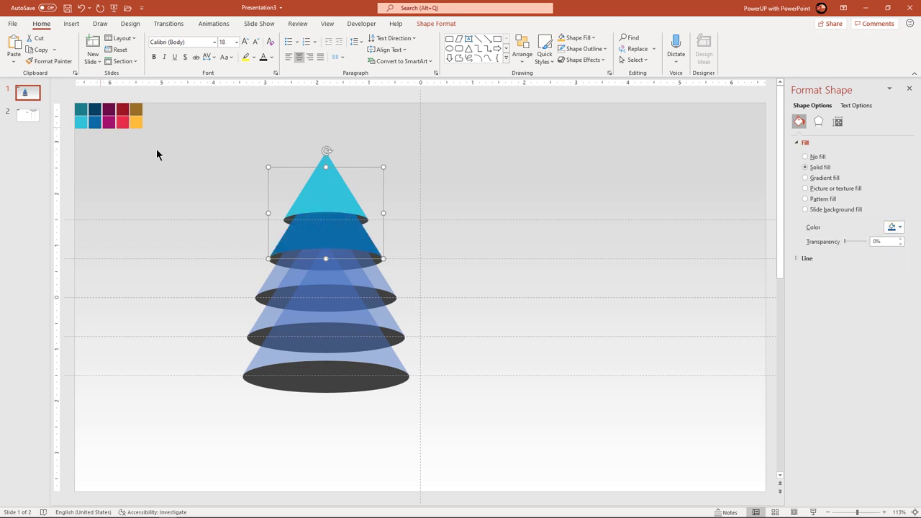
# - Fill the third cone tier magenta and the fourth tier red from the palette swatches
pyautogui.click(375, 278)
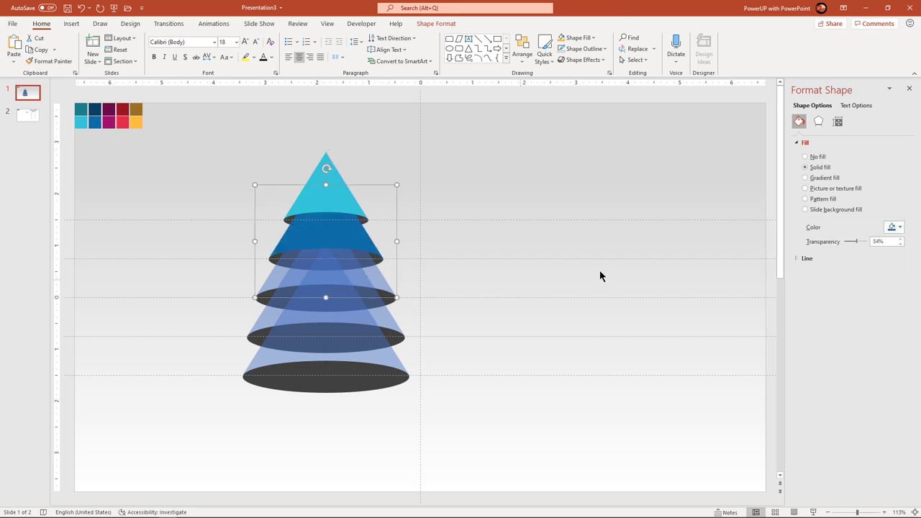
pyautogui.click(900, 227)
pyautogui.click(857, 370)
pyautogui.click(112, 121)
pyautogui.click(384, 316)
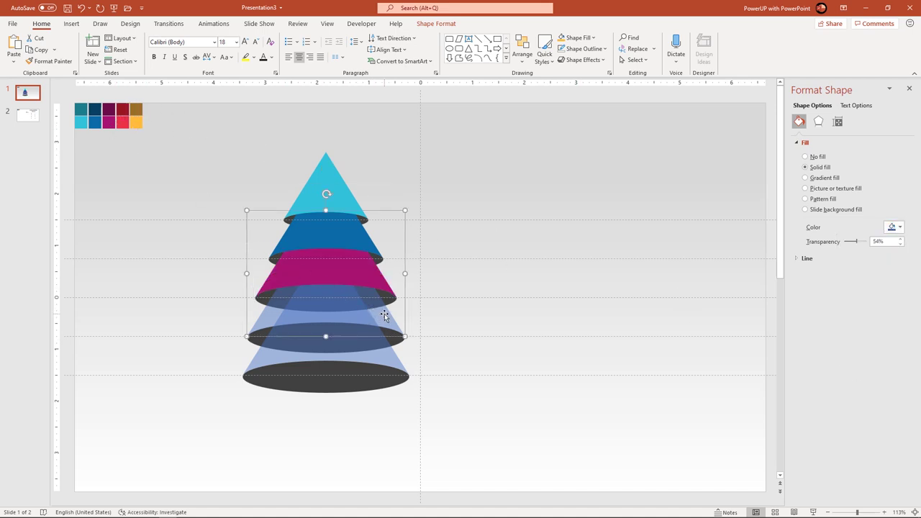
pyautogui.click(900, 228)
pyautogui.click(857, 370)
pyautogui.click(127, 126)
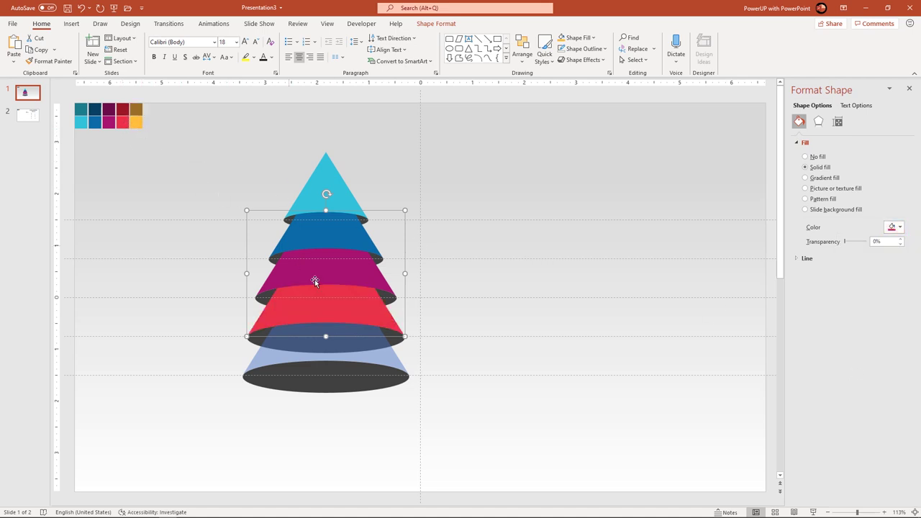
# - Fill the bottom cone tier with the yellow palette swatch
pyautogui.click(364, 345)
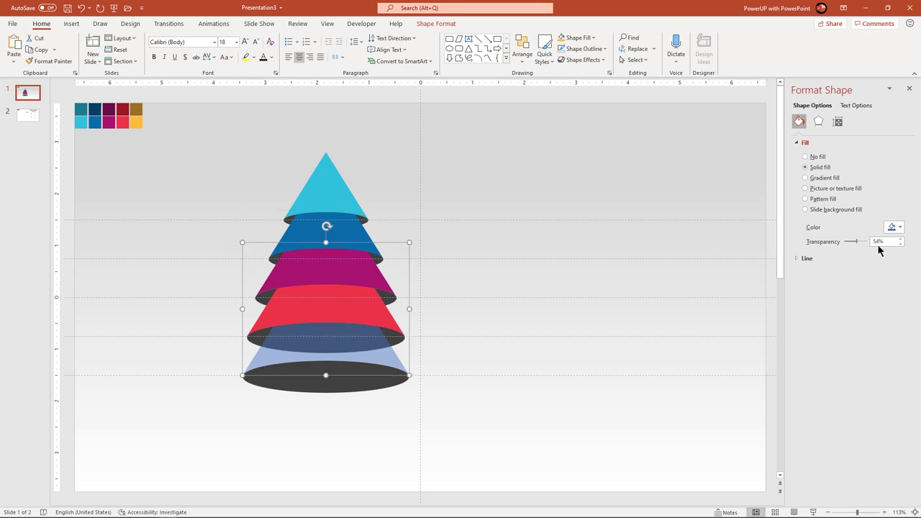
pyautogui.click(898, 228)
pyautogui.click(860, 372)
pyautogui.click(136, 123)
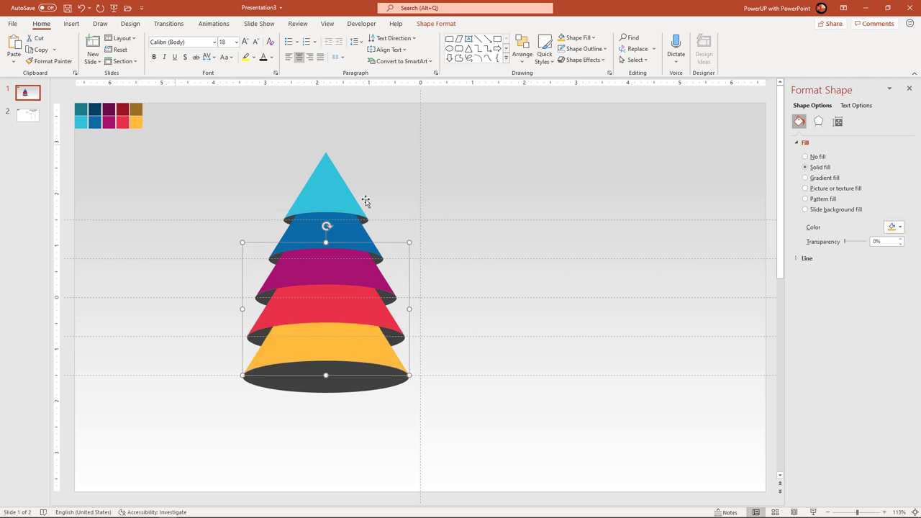
pyautogui.click(494, 204)
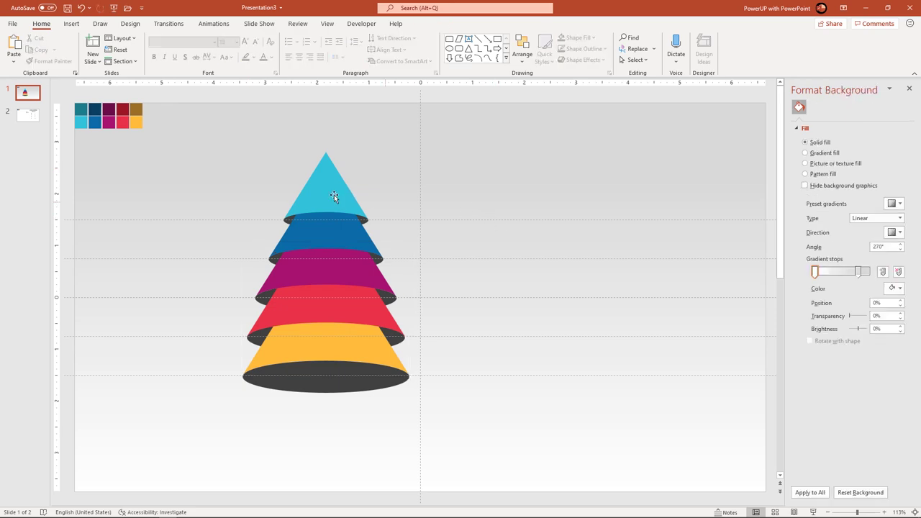
pyautogui.click(71, 23)
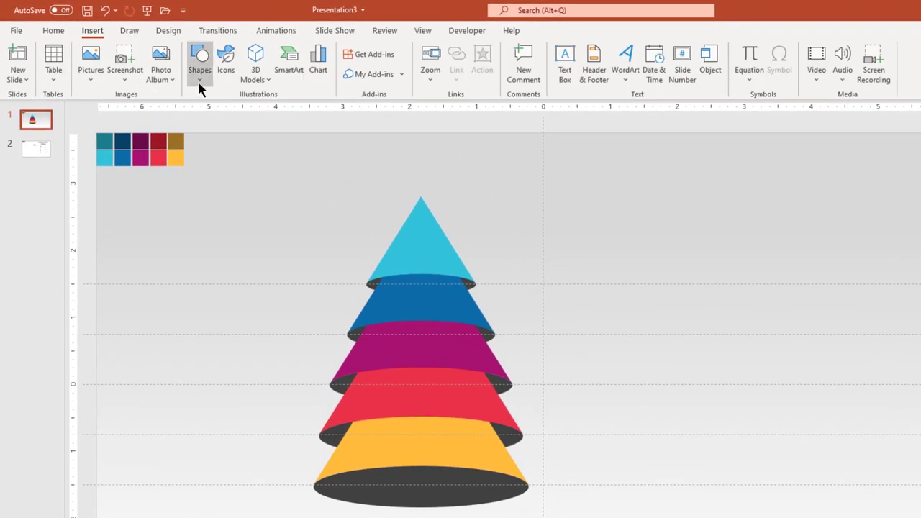
# - Draw a Round Same Side Corner Rectangle beside the tree with a fully rounded end
pyautogui.click(199, 72)
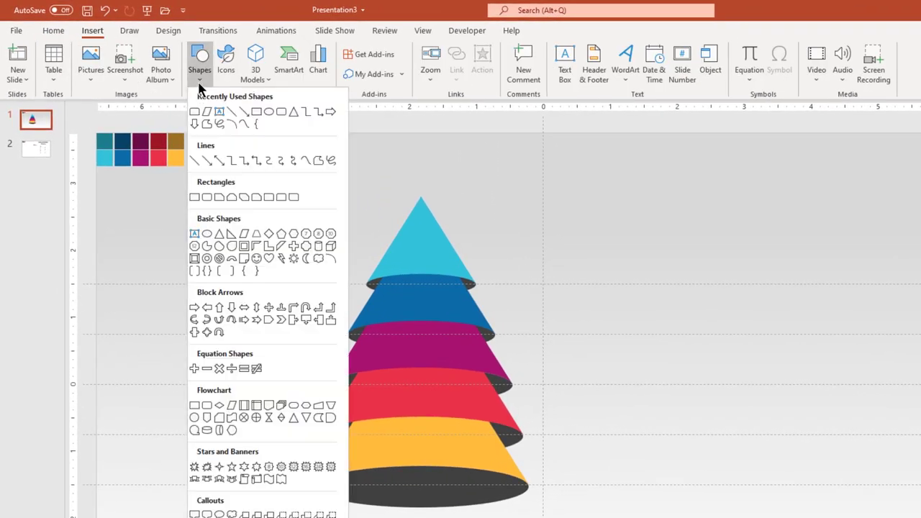
pyautogui.click(283, 198)
pyautogui.moveTo(600, 229); pyautogui.dragTo(660, 409)
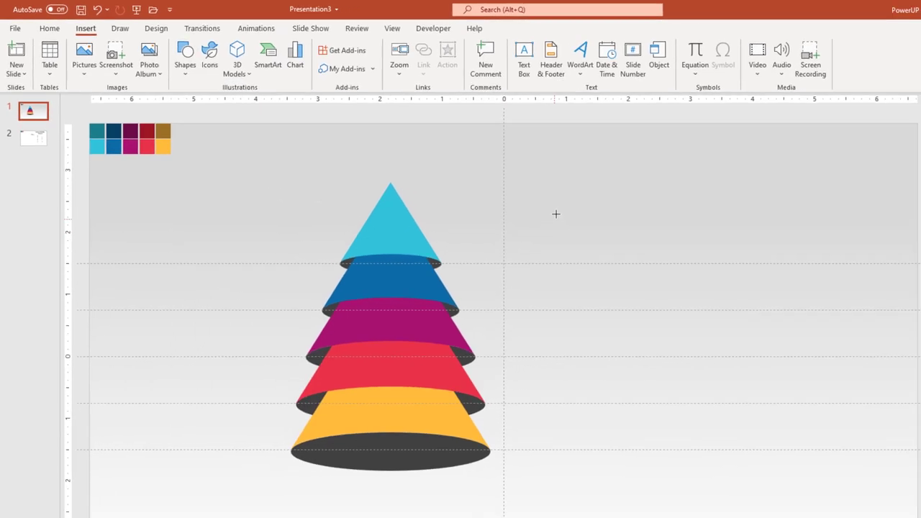
pyautogui.moveTo(511, 316); pyautogui.dragTo(510, 336)
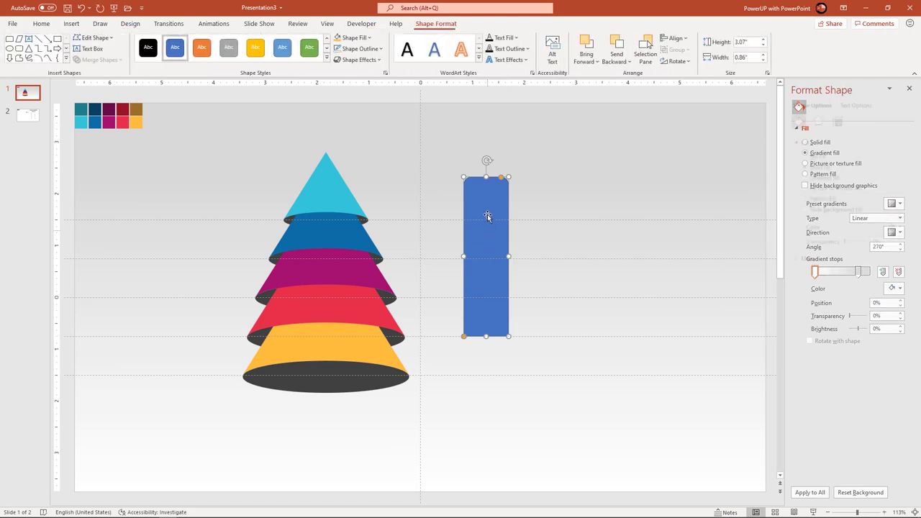
pyautogui.moveTo(495, 182); pyautogui.dragTo(485, 180)
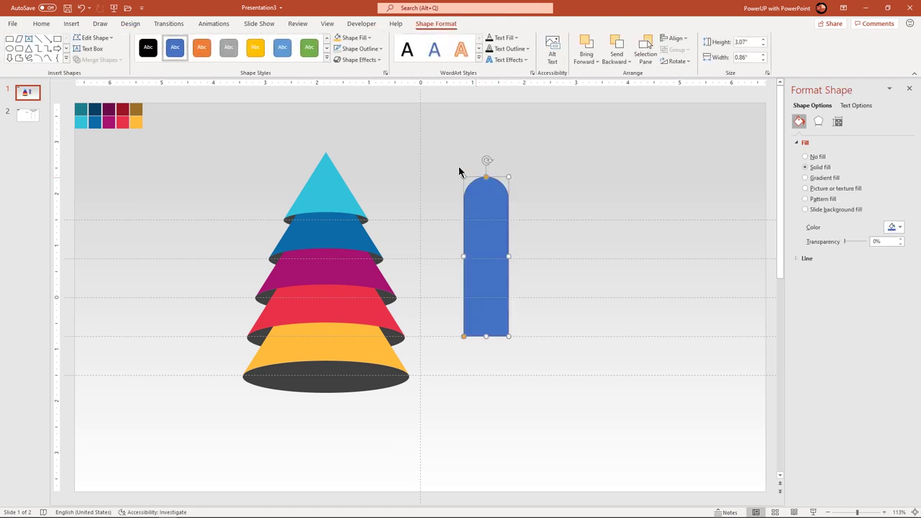
# - Remove its outline, rotate it 90° horizontal, set 44% transparency, and place it on the yellow tier
pyautogui.click(370, 49)
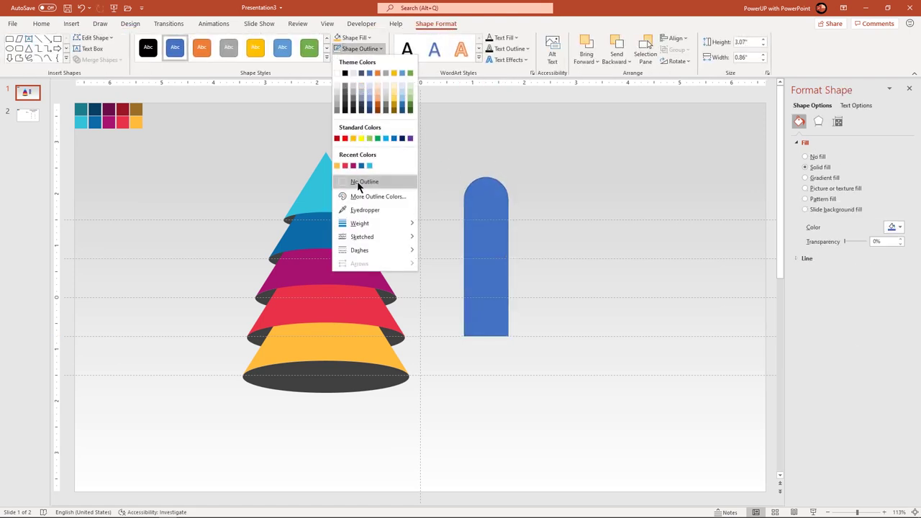
pyautogui.click(358, 183)
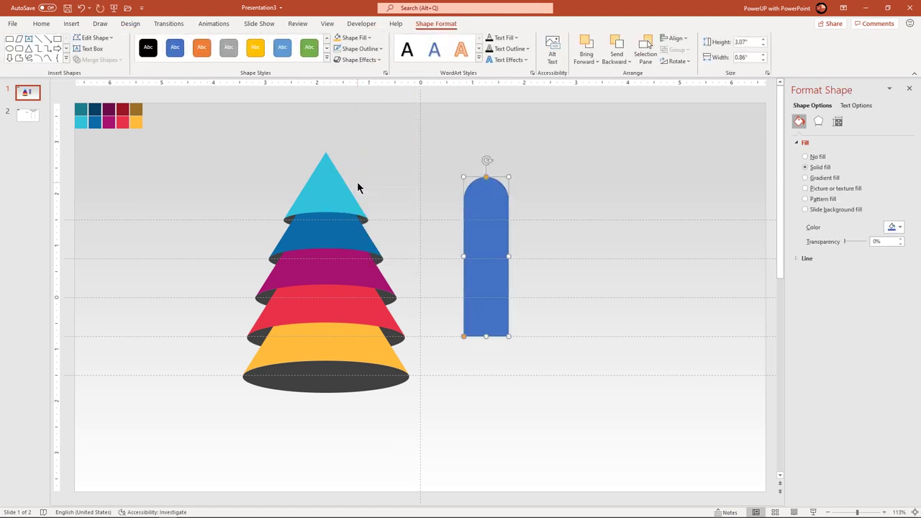
pyautogui.click(683, 62)
pyautogui.click(695, 74)
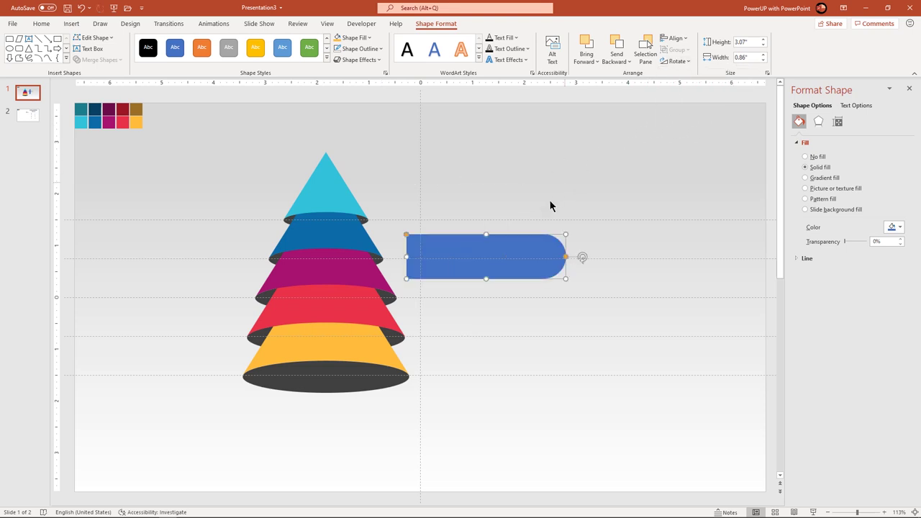
pyautogui.moveTo(848, 245); pyautogui.dragTo(856, 246)
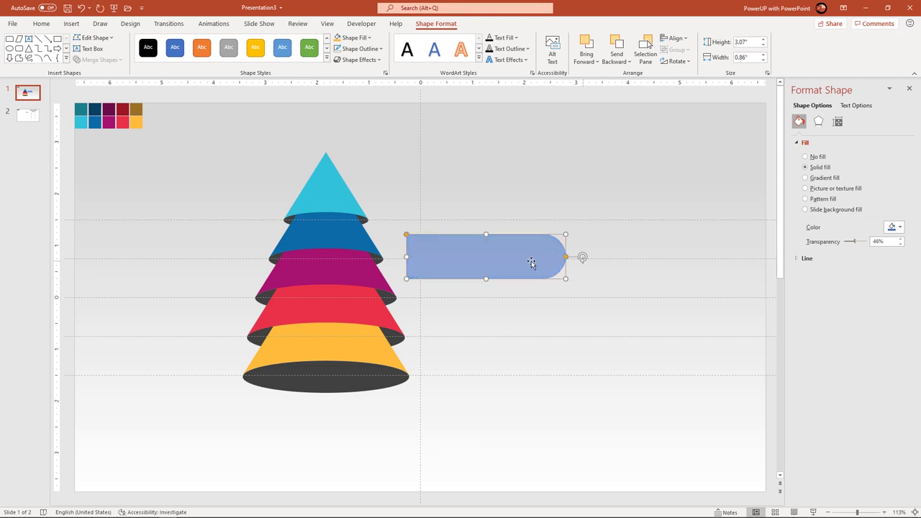
pyautogui.moveTo(479, 264); pyautogui.dragTo(462, 336)
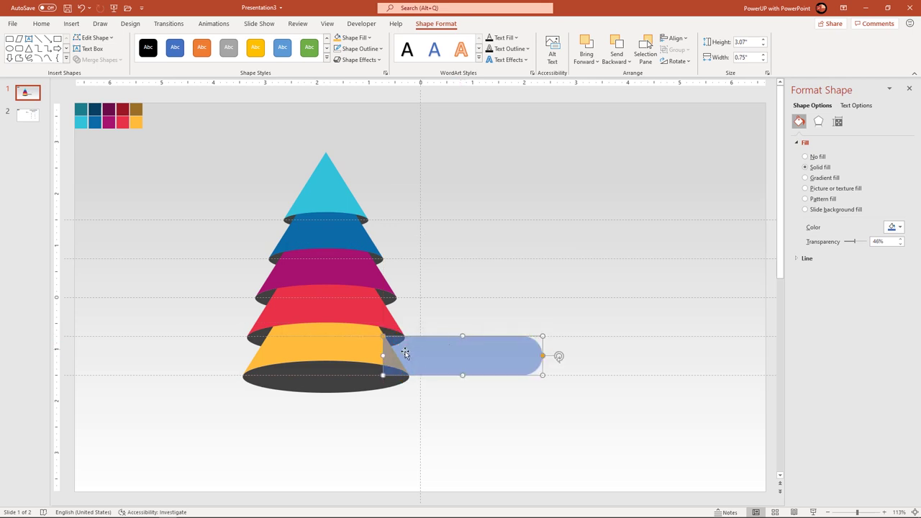
pyautogui.moveTo(382, 356); pyautogui.dragTo(372, 357)
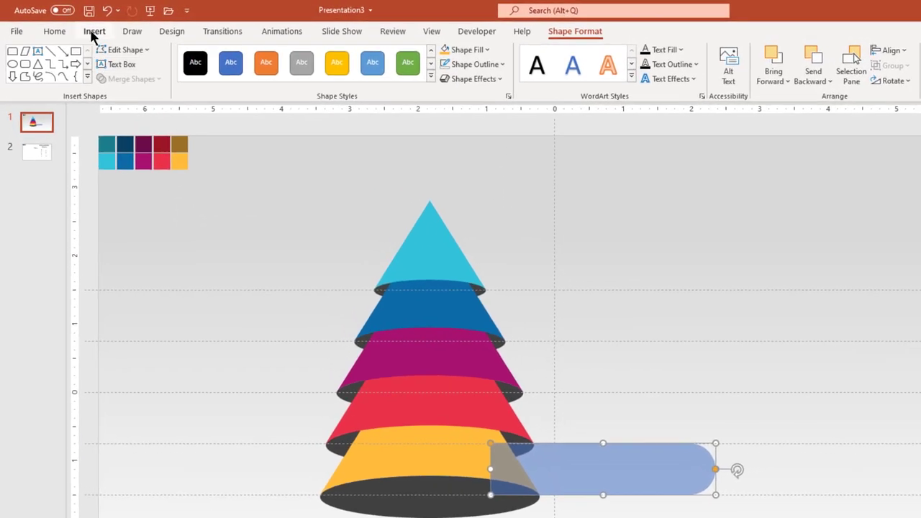
# - Draw a 0.65" circle in the bar's rounded right end, with no outline and white fill
pyautogui.click(71, 24)
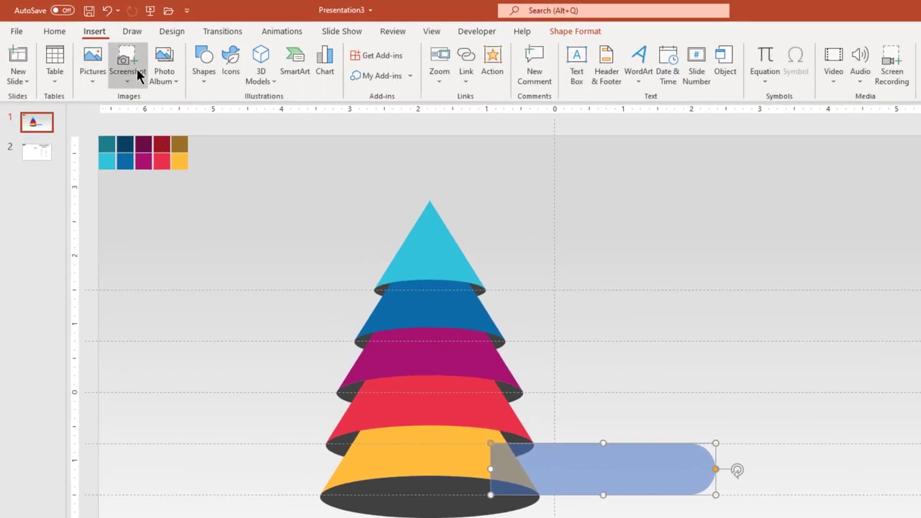
pyautogui.click(201, 82)
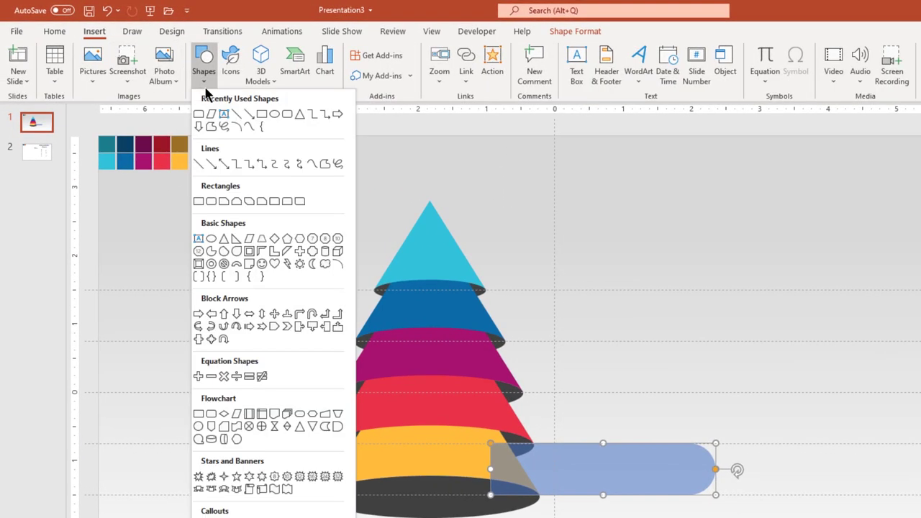
pyautogui.click(273, 111)
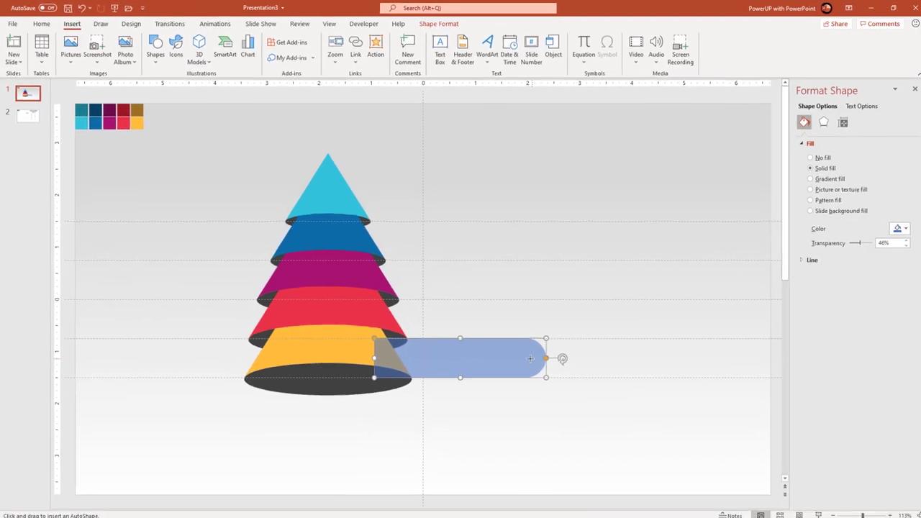
pyautogui.moveTo(530, 359)
pyautogui.mouseDown()
pyautogui.moveTo(545, 365)
pyautogui.moveTo(524, 355)
pyautogui.mouseUp()
pyautogui.scroll(5, 530, 370)
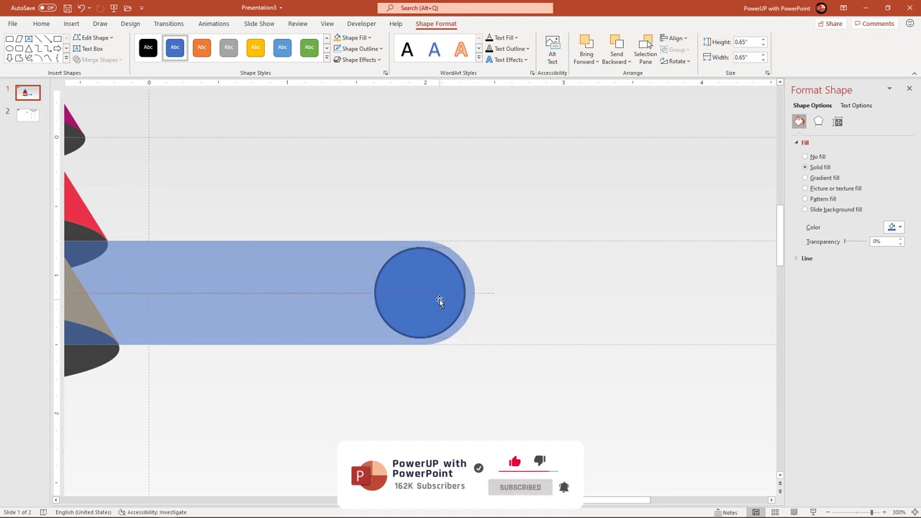
pyautogui.hotkey('ctrl', 'Right')
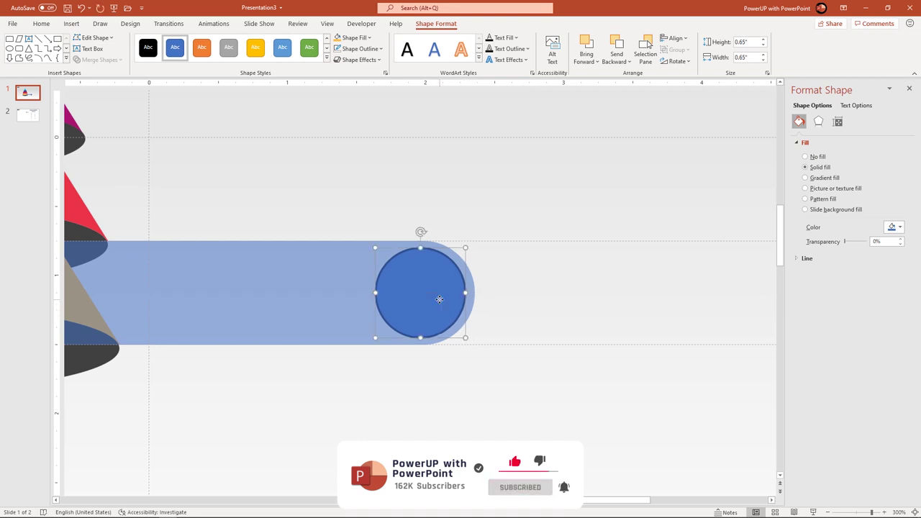
pyautogui.click(339, 48)
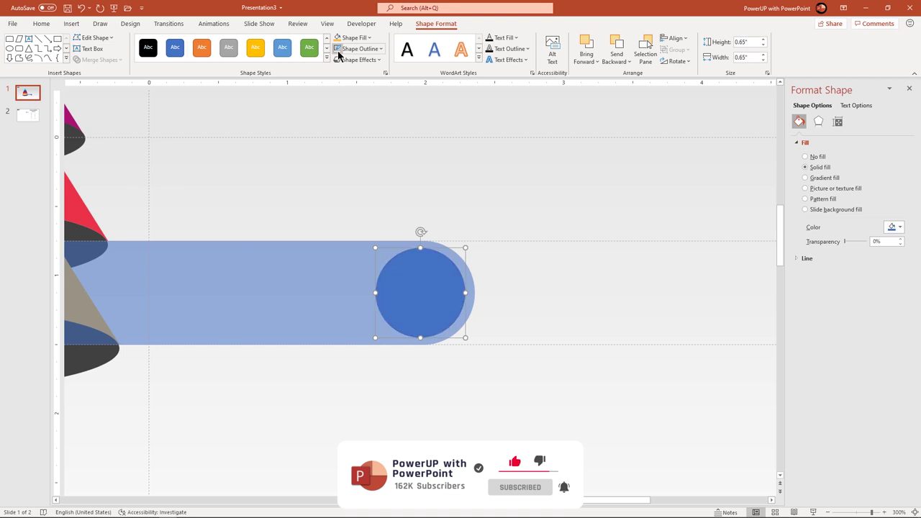
pyautogui.click(350, 41)
pyautogui.click(342, 62)
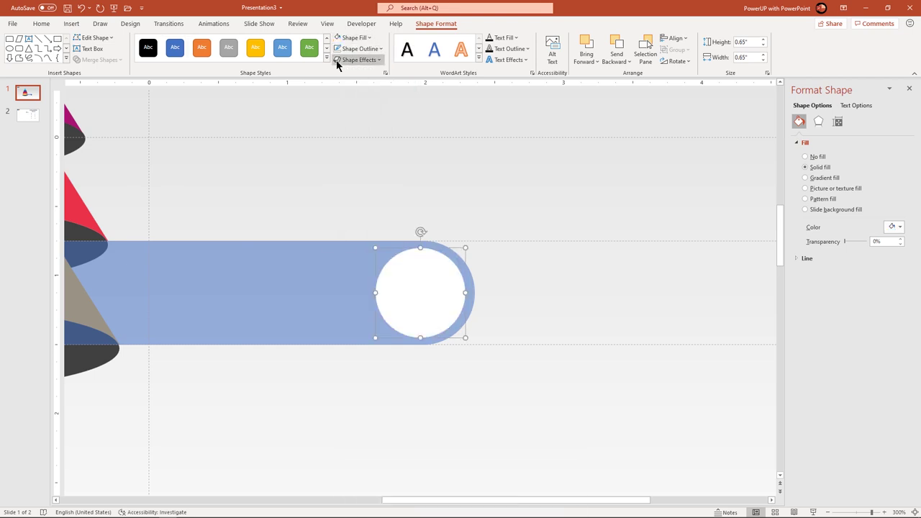
pyautogui.scroll(-5, 400, 330)
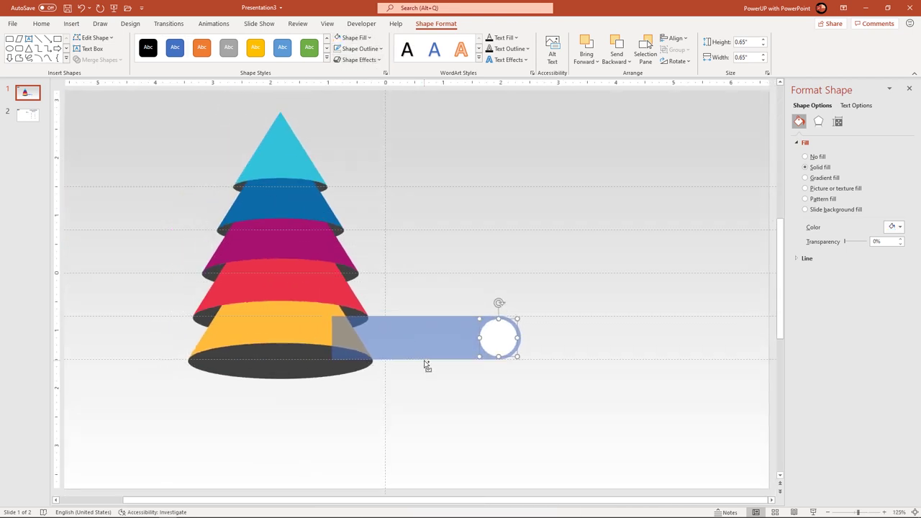
# - Duplicate the bar-and-circle pair with Ctrl+D so copies step up beside each tier
pyautogui.keyDown('shift'); pyautogui.click(425, 350); pyautogui.keyUp('shift')
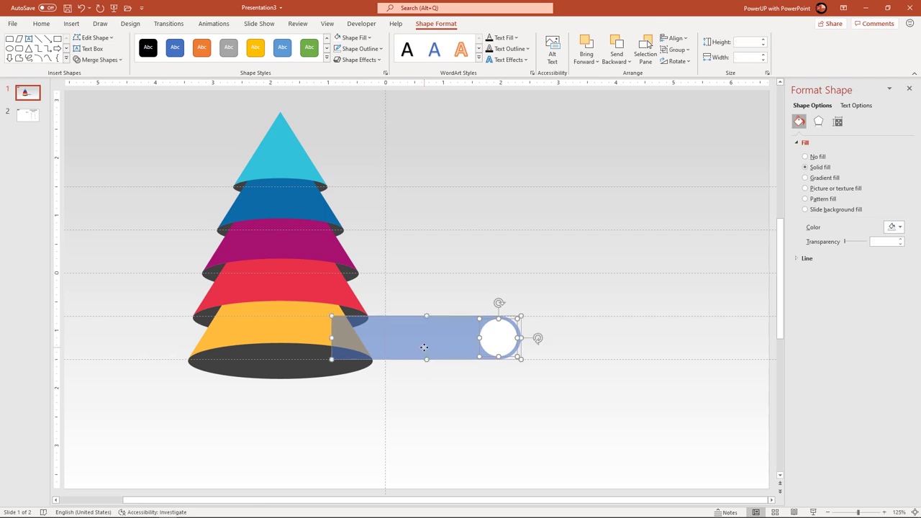
pyautogui.hotkey('ctrl', 'd')
pyautogui.moveTo(432, 352); pyautogui.dragTo(411, 299)
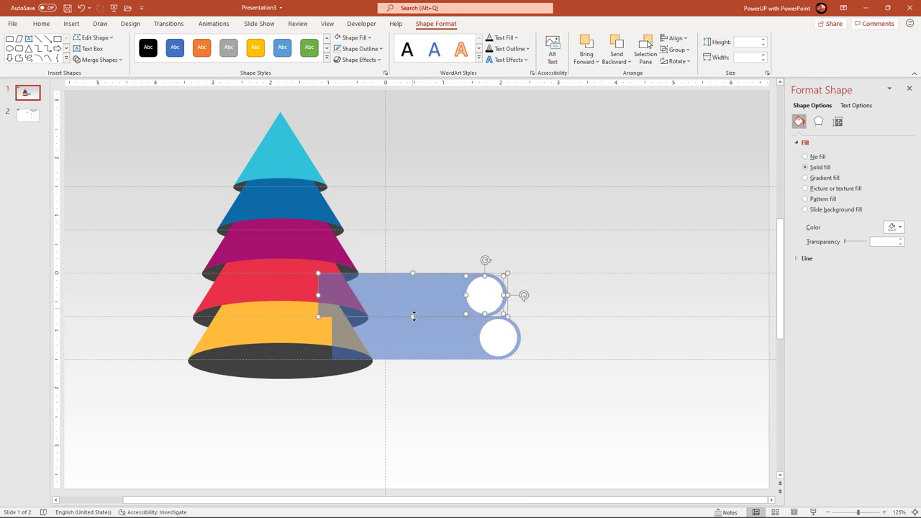
pyautogui.hotkey('ctrl', 'd')
pyautogui.hotkey('ctrl', 'd')
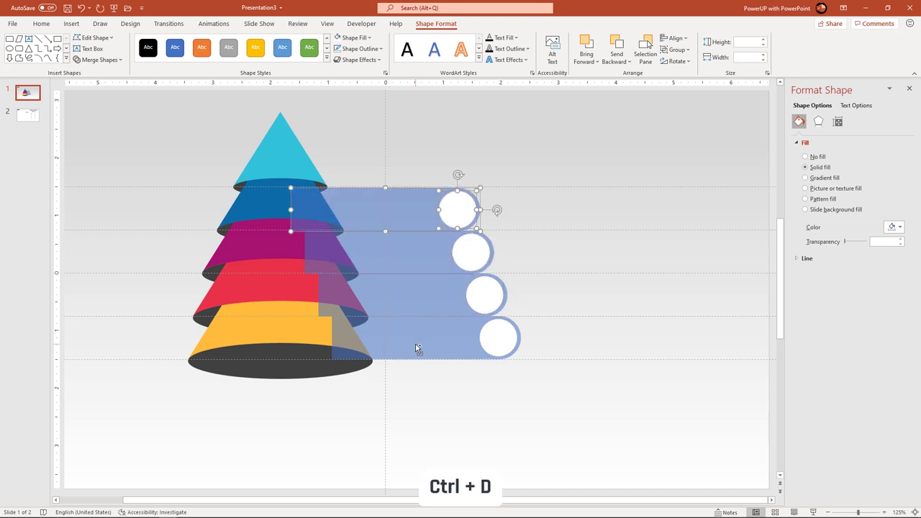
pyautogui.hotkey('ctrl', 'd')
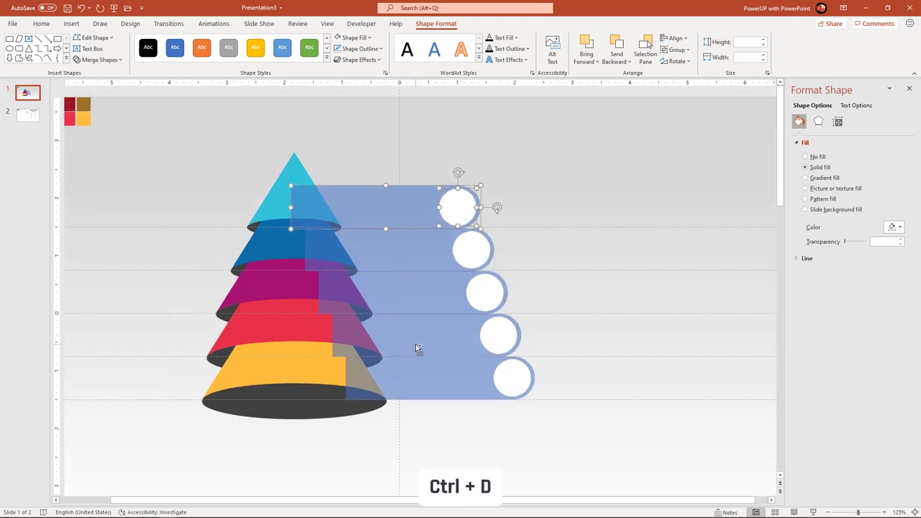
pyautogui.click(515, 432)
# - Select all five bar-and-circle rows and send them behind the cone tiers
pyautogui.click(511, 382)
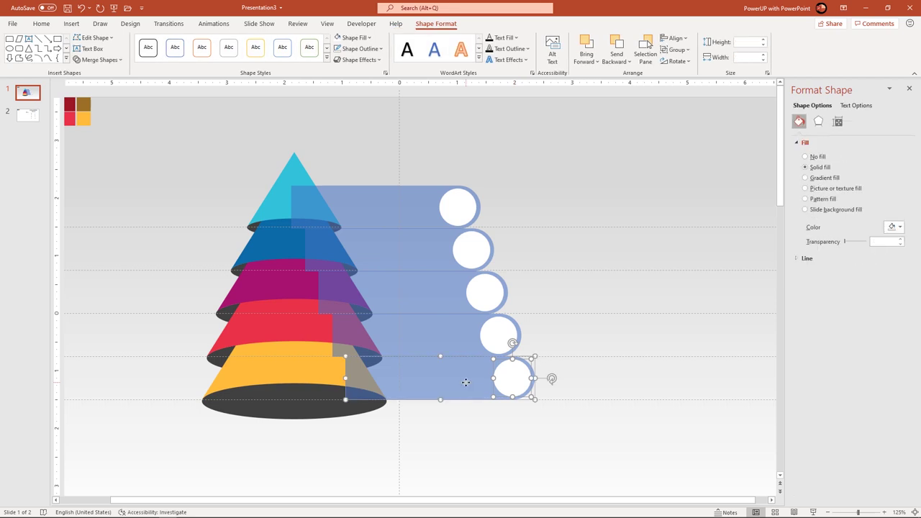
pyautogui.keyDown('shift'); pyautogui.click(441, 331); pyautogui.keyUp('shift')
pyautogui.keyDown('shift'); pyautogui.click(476, 290); pyautogui.keyUp('shift')
pyautogui.keyDown('shift'); pyautogui.click(444, 288); pyautogui.keyUp('shift')
pyautogui.keyDown('shift'); pyautogui.click(424, 252); pyautogui.keyUp('shift')
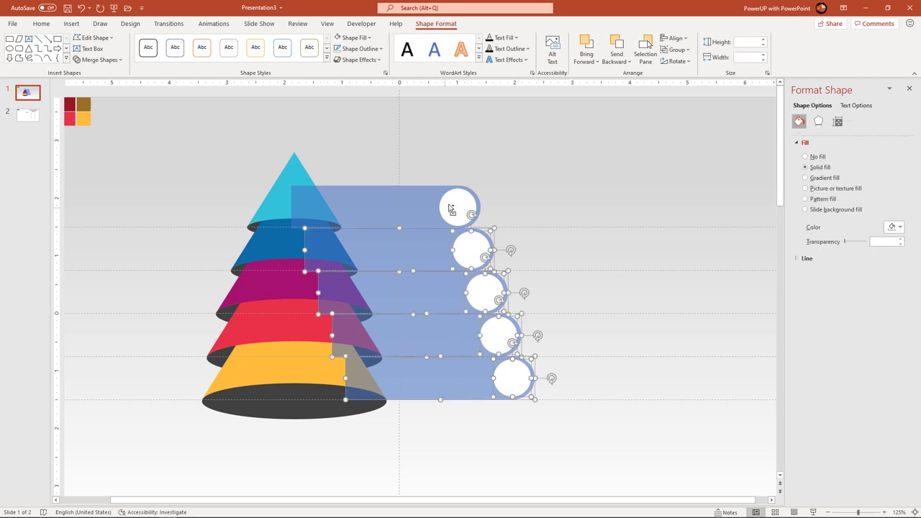
pyautogui.keyDown('shift'); pyautogui.click(408, 208); pyautogui.keyUp('shift')
pyautogui.rightClick(406, 207)
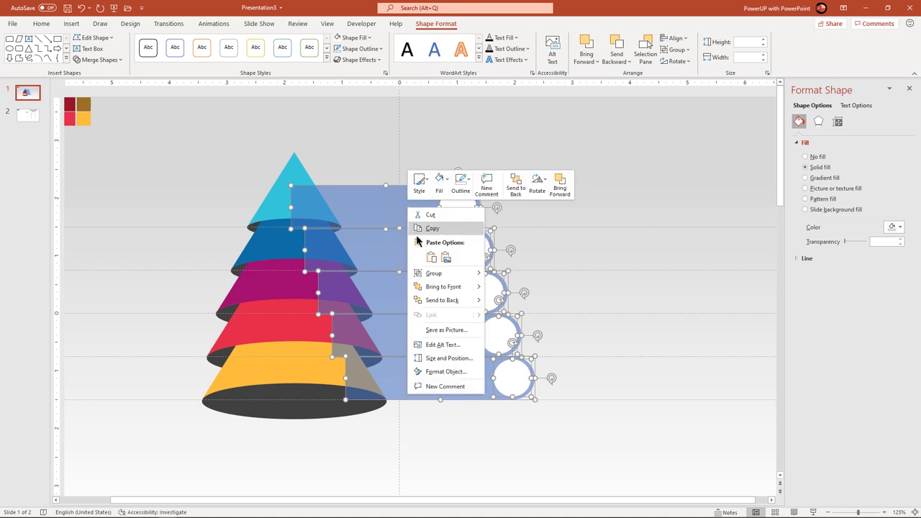
pyautogui.click(440, 303)
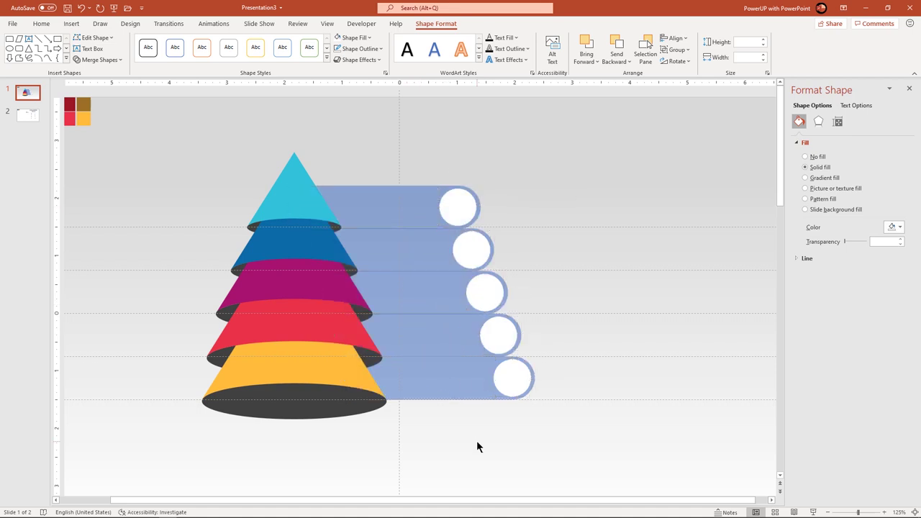
pyautogui.click(477, 443)
# - Switch the bottom bar to a gradient fill and set its direction and angle
pyautogui.click(468, 388)
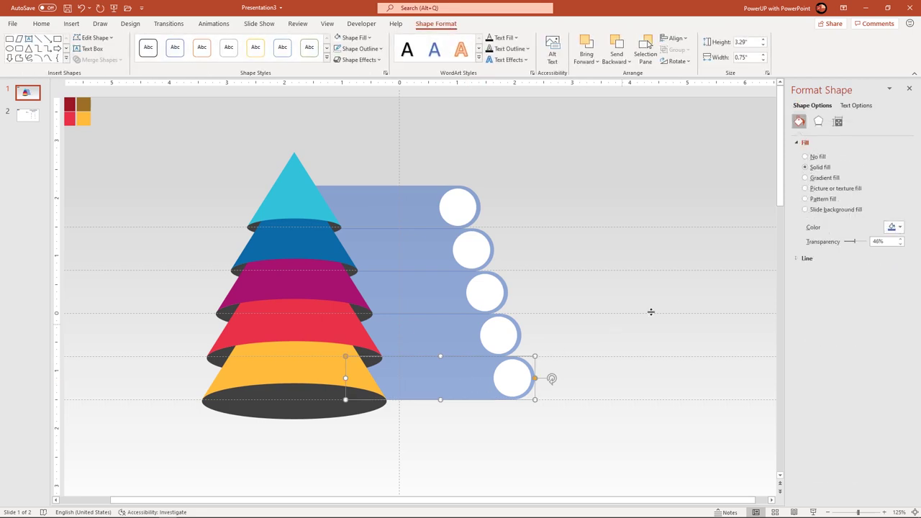
pyautogui.click(813, 180)
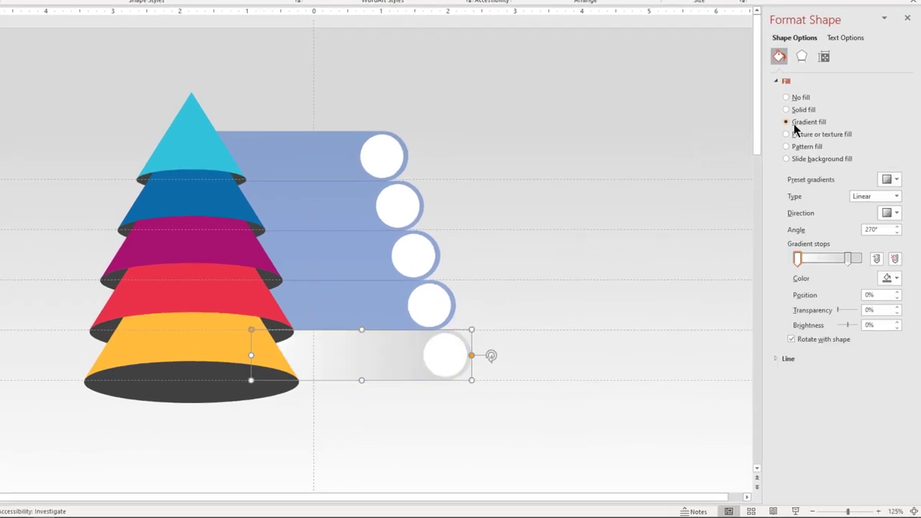
pyautogui.click(895, 215)
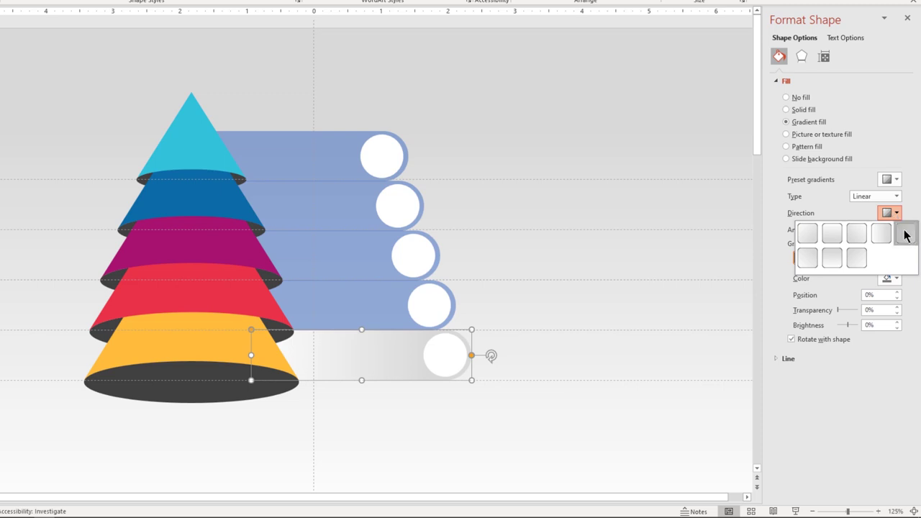
pyautogui.click(905, 233)
pyautogui.click(897, 233)
pyautogui.click(897, 232)
pyautogui.click(897, 233)
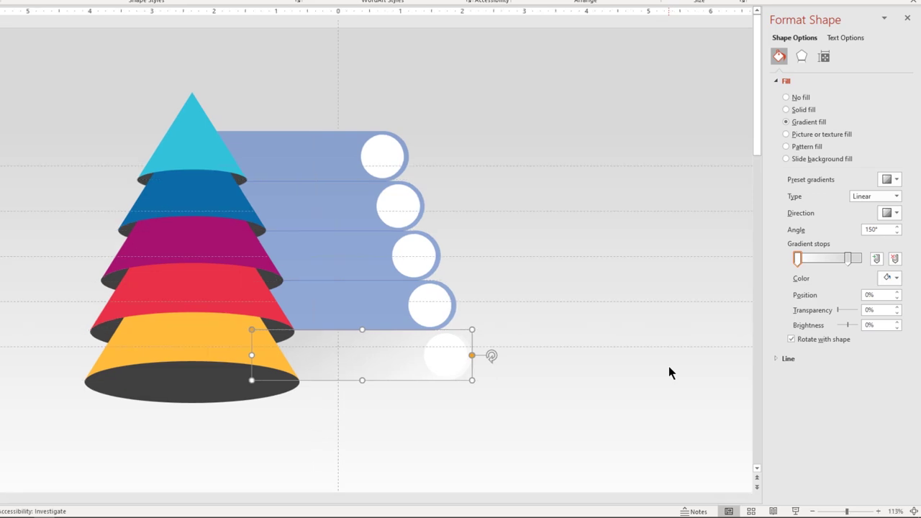
pyautogui.scroll(-1, 668, 372)
# - Make the right gradient stop brown and the left stop orange, moving the left stop to 44%
pyautogui.click(848, 258)
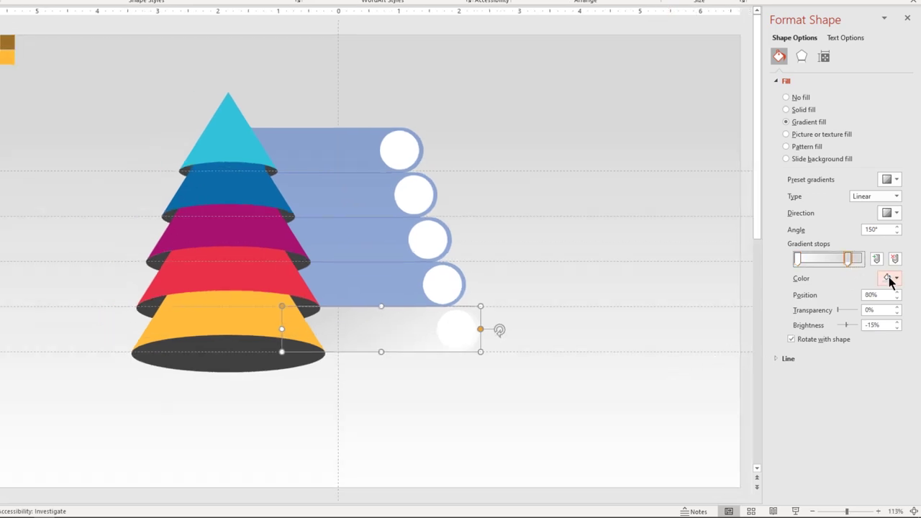
pyautogui.click(891, 277)
pyautogui.click(846, 445)
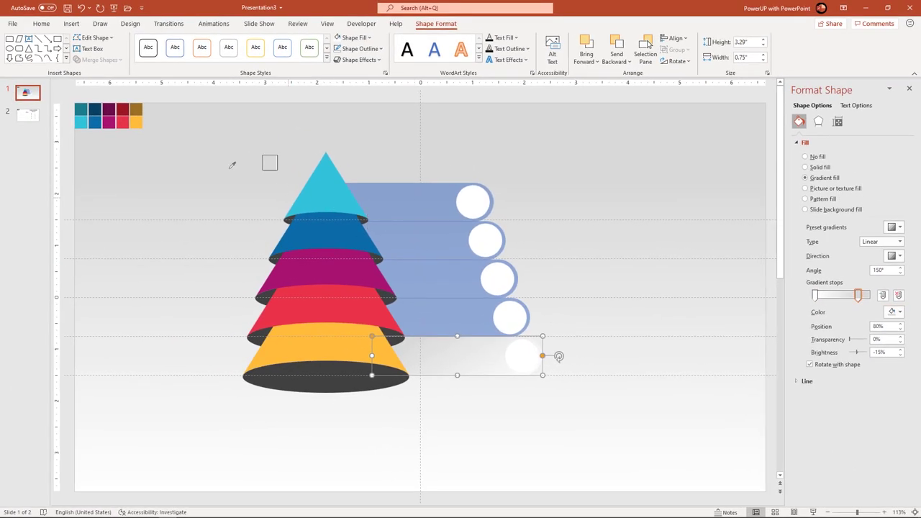
pyautogui.click(142, 109)
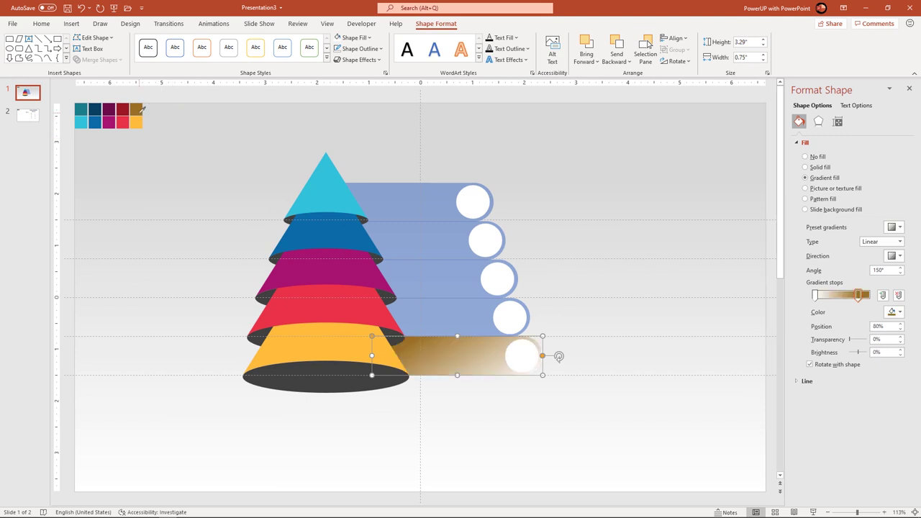
pyautogui.click(816, 295)
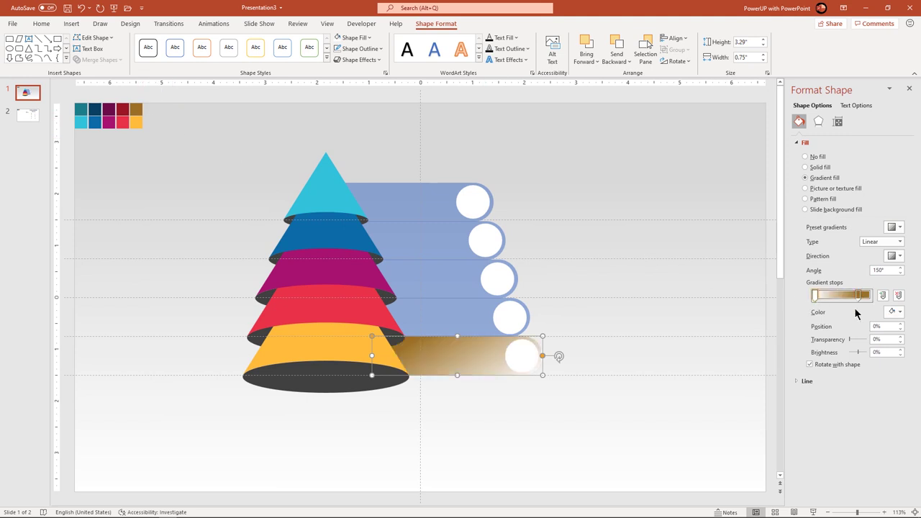
pyautogui.click(897, 312)
pyautogui.click(850, 429)
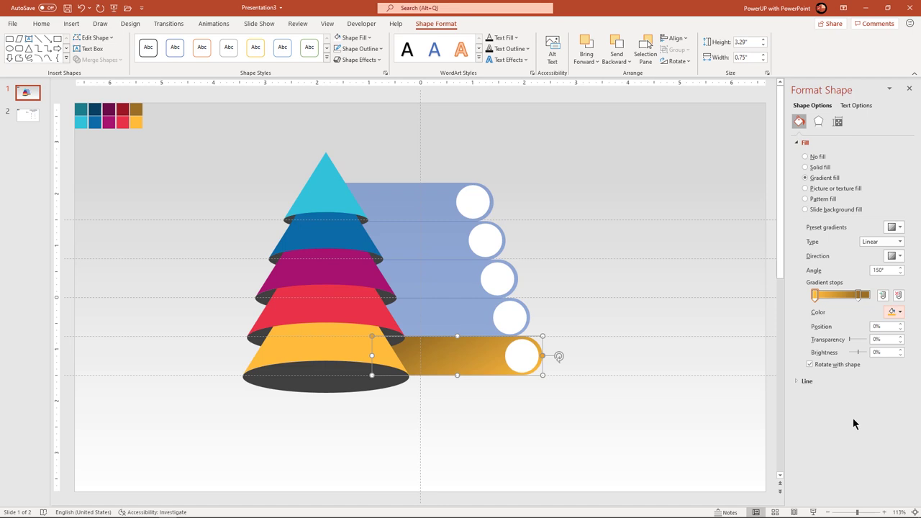
pyautogui.moveTo(817, 301); pyautogui.dragTo(840, 293)
# - Adjust the gradient angle to 80° and move the right stop to 91%
pyautogui.click(899, 269)
pyautogui.click(901, 273)
pyautogui.click(901, 273)
pyautogui.click(901, 273)
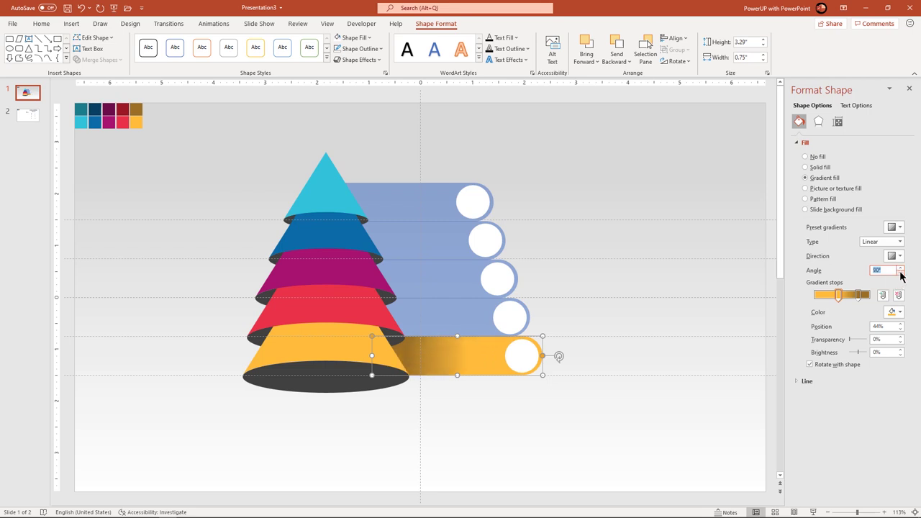
pyautogui.moveTo(868, 296); pyautogui.dragTo(866, 298)
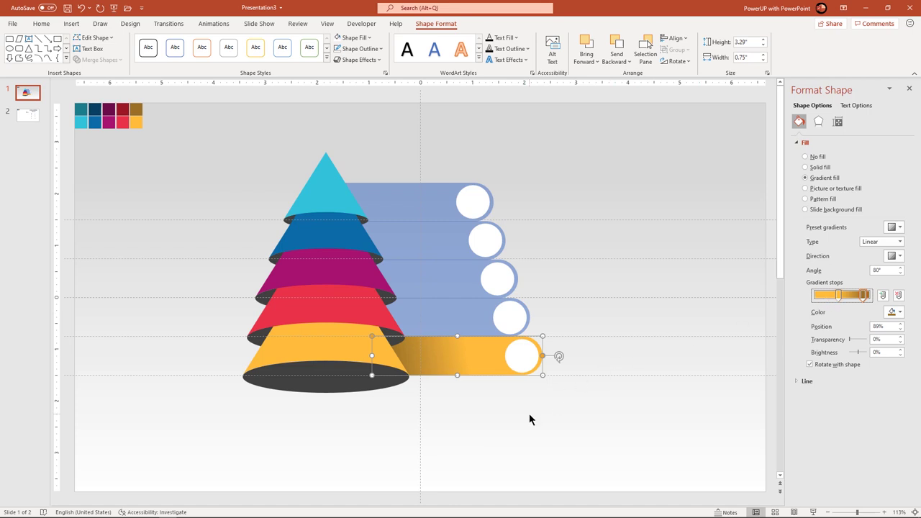
pyautogui.click(529, 419)
pyautogui.click(465, 361)
pyautogui.click(41, 23)
pyautogui.click(46, 62)
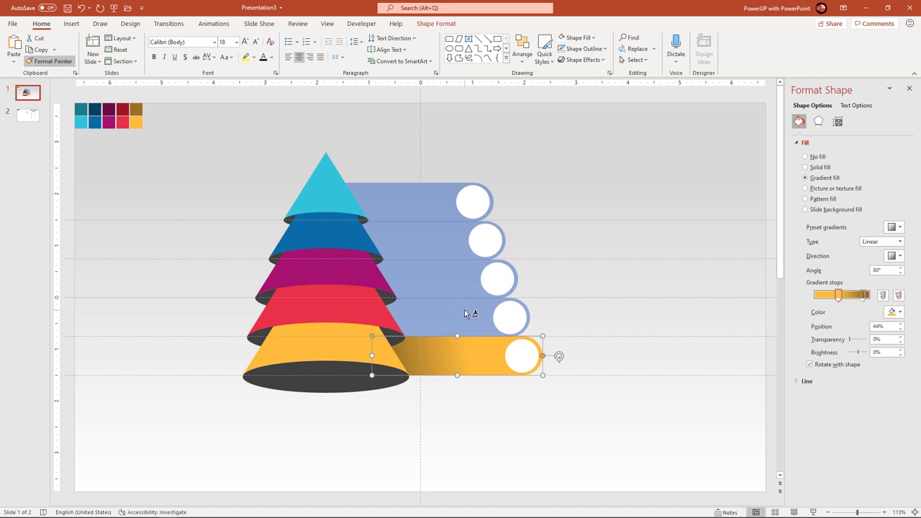
# - Format-paint the bottom bar's gradient onto the four upper bars
pyautogui.click(469, 313)
pyautogui.click(462, 281)
pyautogui.click(441, 243)
pyautogui.click(426, 202)
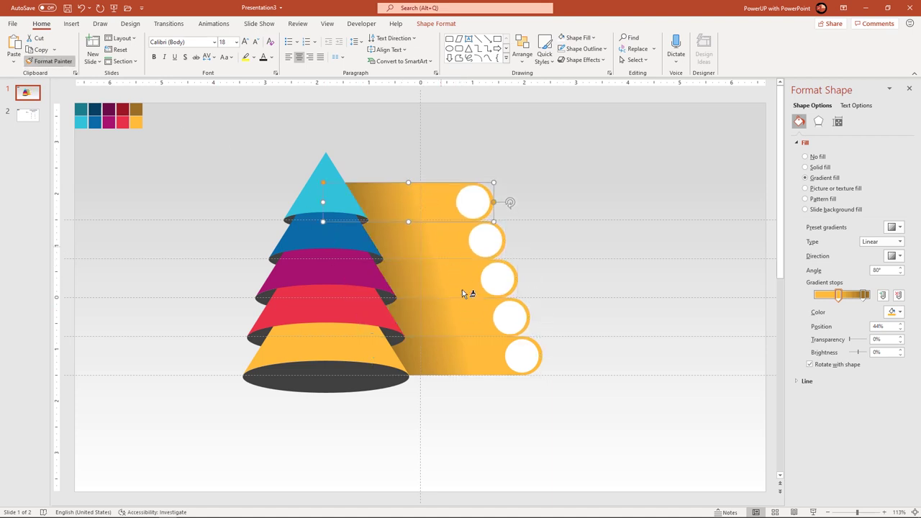
pyautogui.press('Escape')
# - Recolour the fourth bar's gradient stops with red and dark red swatches
pyautogui.click(464, 323)
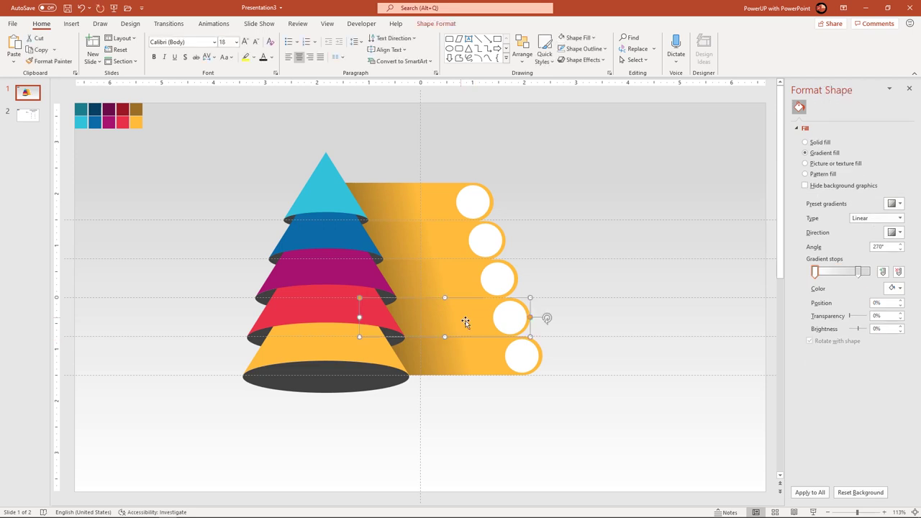
pyautogui.click(899, 313)
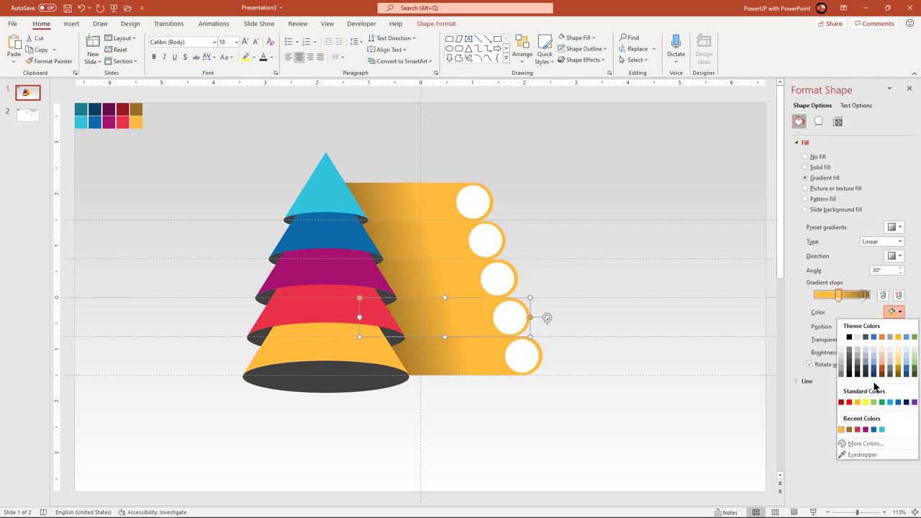
pyautogui.click(856, 456)
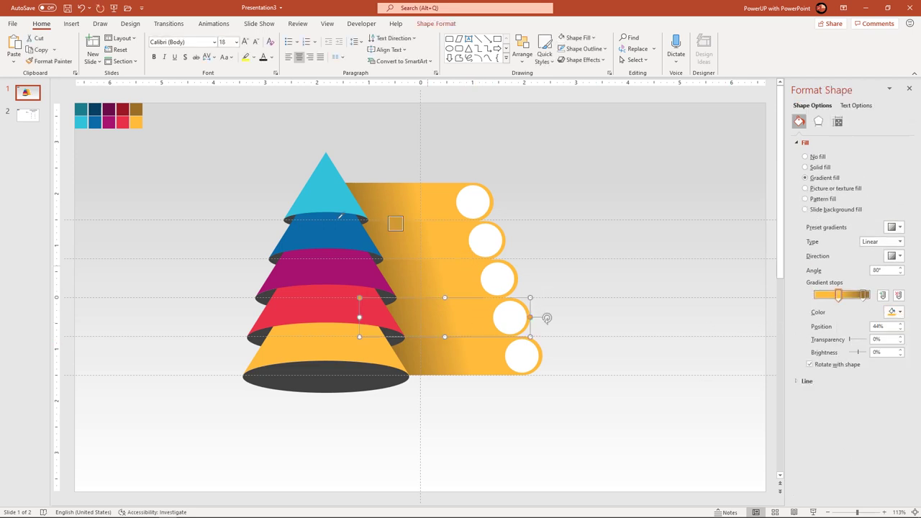
pyautogui.click(124, 121)
pyautogui.click(865, 296)
pyautogui.click(899, 313)
pyautogui.click(859, 456)
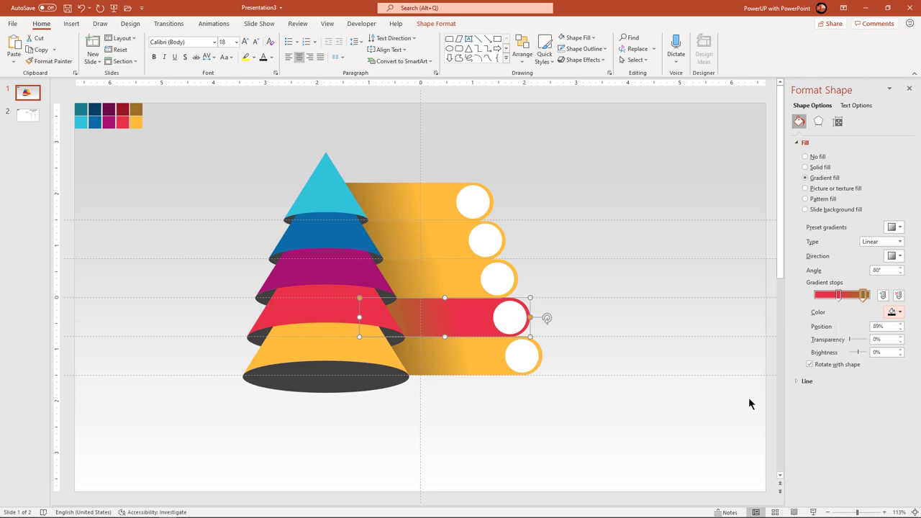
pyautogui.click(143, 122)
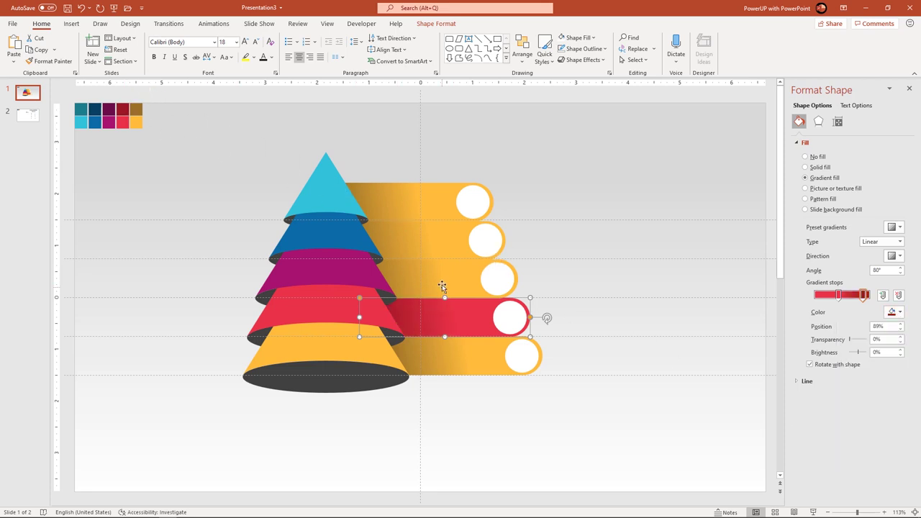
# - Recolour the third bar's gradient stops with dark purple and purple swatches
pyautogui.click(440, 288)
pyautogui.click(898, 312)
pyautogui.click(859, 455)
pyautogui.click(109, 109)
pyautogui.click(839, 295)
pyautogui.click(898, 312)
pyautogui.click(859, 458)
pyautogui.click(115, 123)
# - Recolour the second bar's gradient stops with blue and dark navy swatches
pyautogui.click(425, 237)
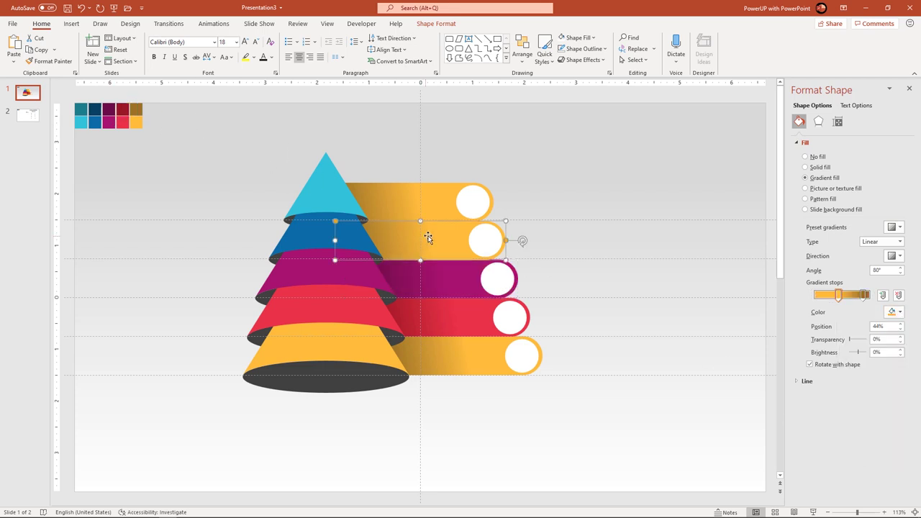
pyautogui.click(899, 312)
pyautogui.click(859, 455)
pyautogui.click(94, 121)
pyautogui.click(864, 295)
pyautogui.click(899, 312)
pyautogui.click(859, 456)
pyautogui.click(94, 109)
# - Recolour the top bar's gradient stops with dark teal and light cyan swatches
pyautogui.click(402, 196)
pyautogui.click(898, 312)
pyautogui.click(859, 456)
pyautogui.click(96, 108)
pyautogui.click(838, 295)
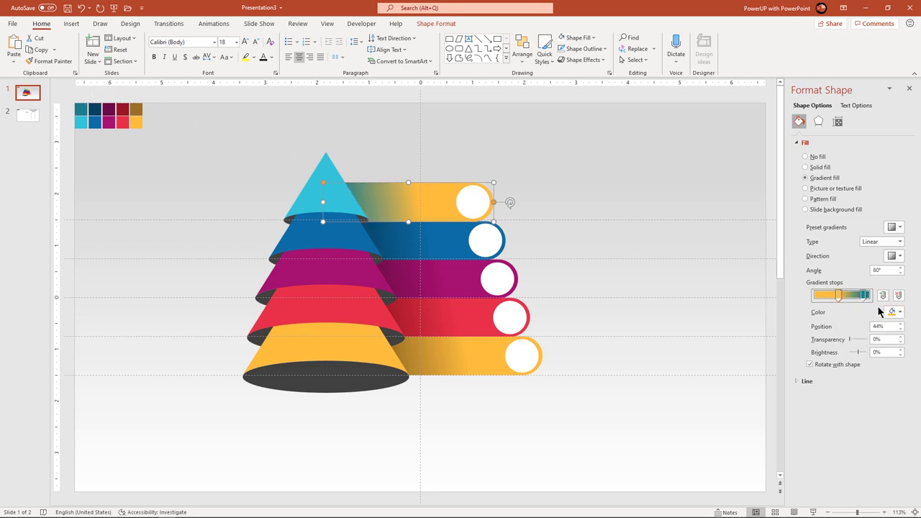
pyautogui.click(898, 312)
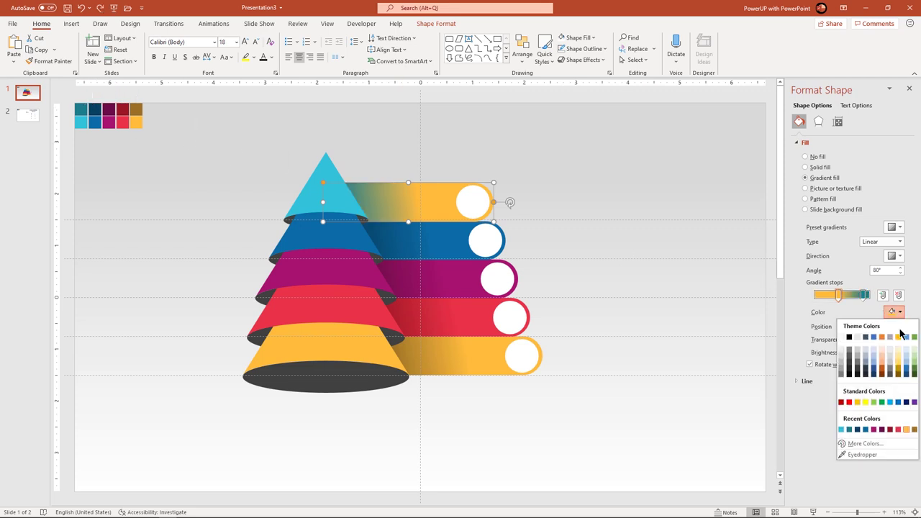
pyautogui.click(862, 454)
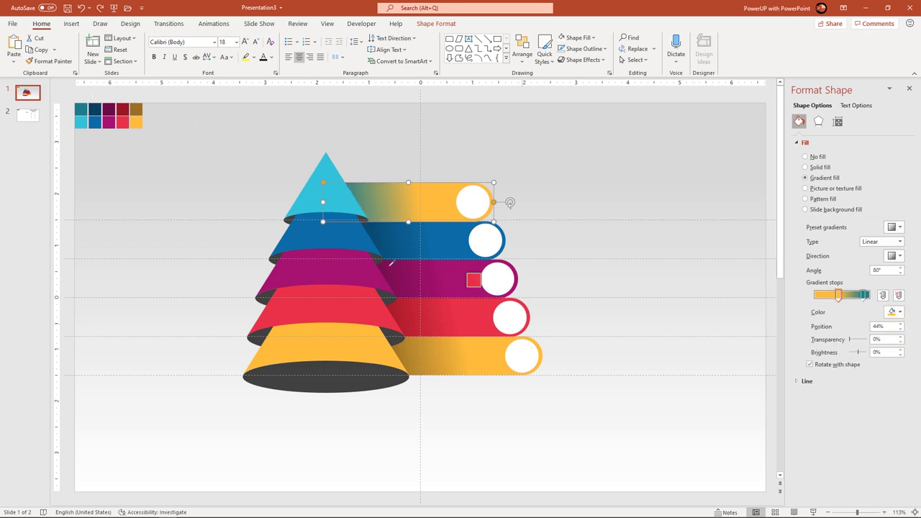
pyautogui.click(82, 121)
pyautogui.click(541, 154)
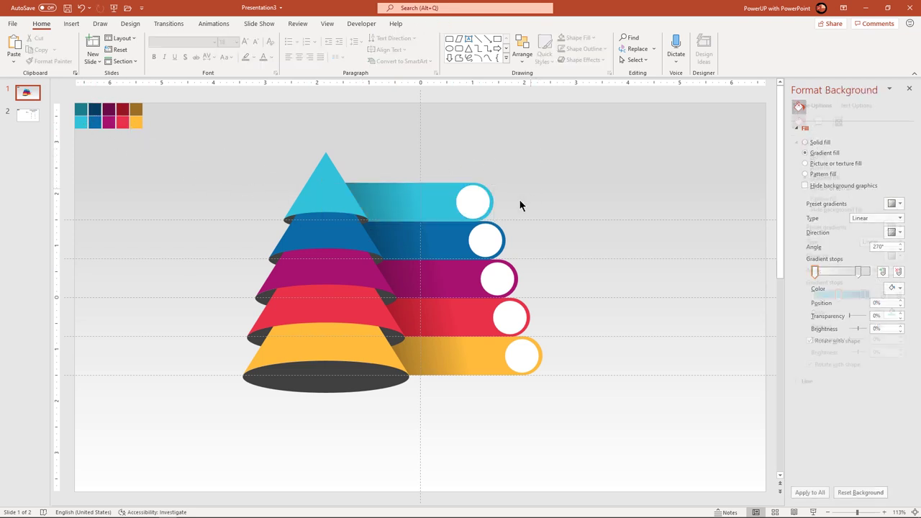
# - Apply the centred Outer shadow preset to all five white circles at 29% transparency
pyautogui.click(474, 201)
pyautogui.keyDown('shift'); pyautogui.click(488, 243); pyautogui.keyUp('shift')
pyautogui.keyDown('shift'); pyautogui.click(497, 280); pyautogui.keyUp('shift')
pyautogui.keyDown('shift'); pyautogui.click(519, 326); pyautogui.keyUp('shift')
pyautogui.keyDown('shift'); pyautogui.click(525, 353); pyautogui.keyUp('shift')
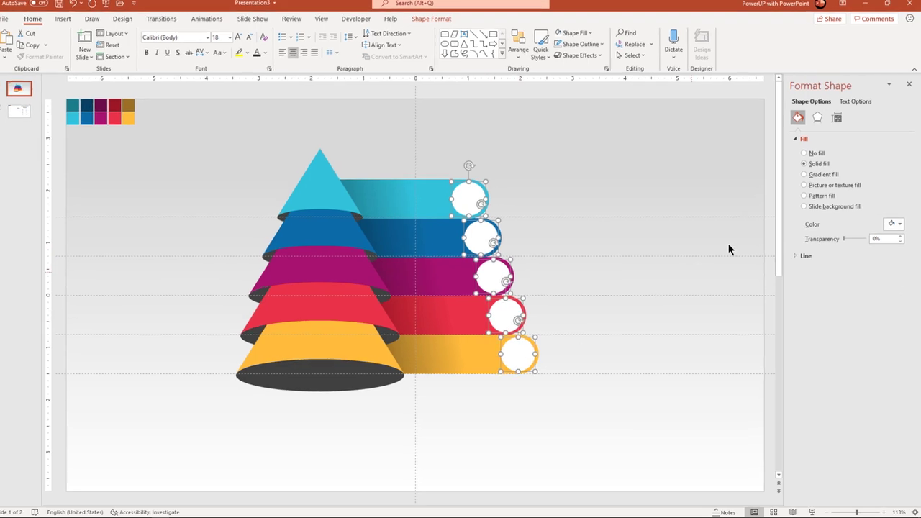
pyautogui.click(819, 120)
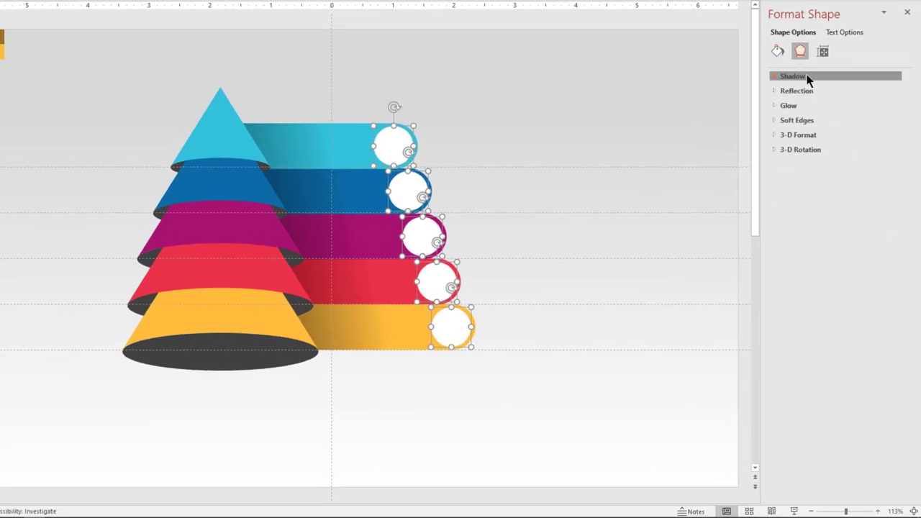
pyautogui.click(792, 77)
pyautogui.click(891, 92)
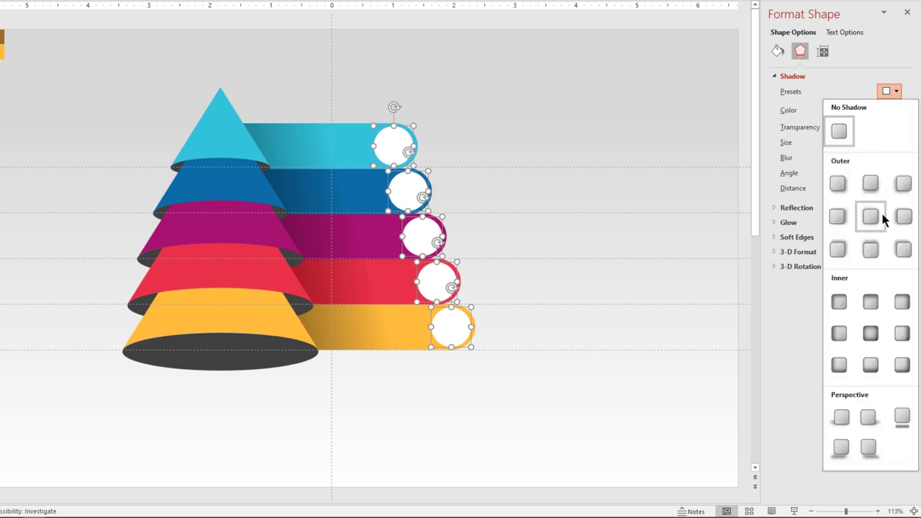
pyautogui.click(872, 218)
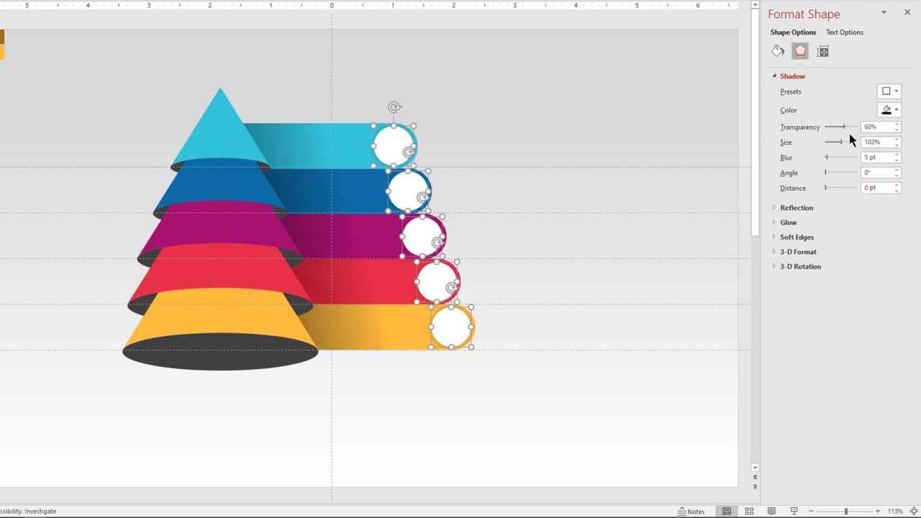
pyautogui.moveTo(845, 127); pyautogui.dragTo(834, 130)
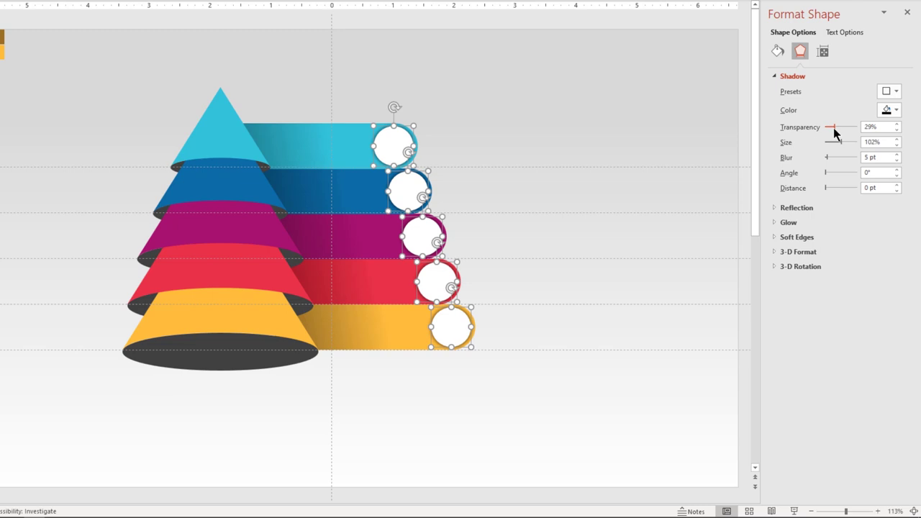
pyautogui.click(659, 108)
# - Select all five coloured banners: teal, blue, magenta, red and yellow
pyautogui.click(358, 149)
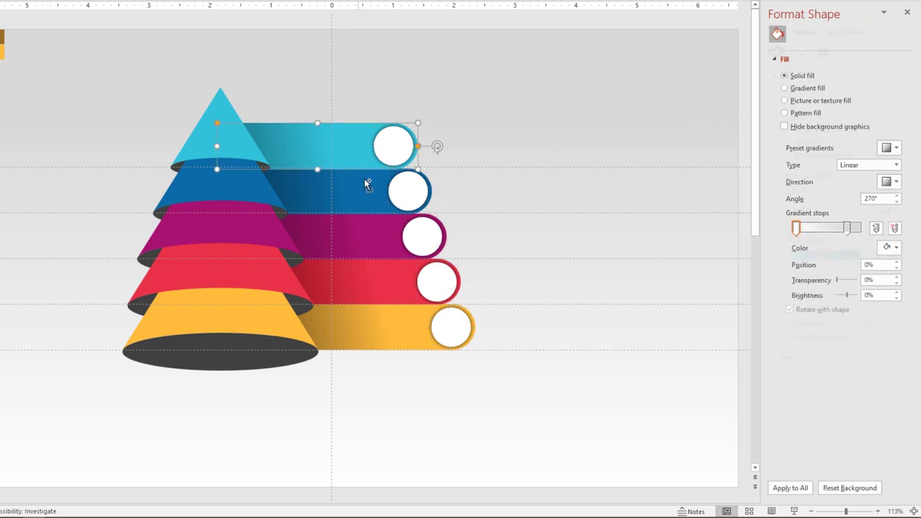
pyautogui.keyDown('shift'); pyautogui.click(367, 194); pyautogui.keyUp('shift')
pyautogui.keyDown('shift'); pyautogui.click(372, 232); pyautogui.keyUp('shift')
pyautogui.keyDown('shift'); pyautogui.click(380, 269); pyautogui.keyUp('shift')
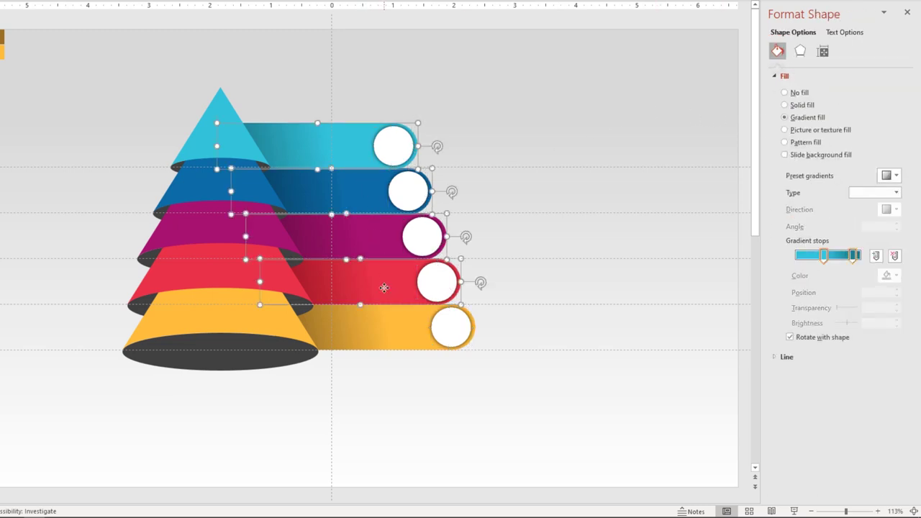
pyautogui.keyDown('shift'); pyautogui.click(395, 321); pyautogui.keyUp('shift')
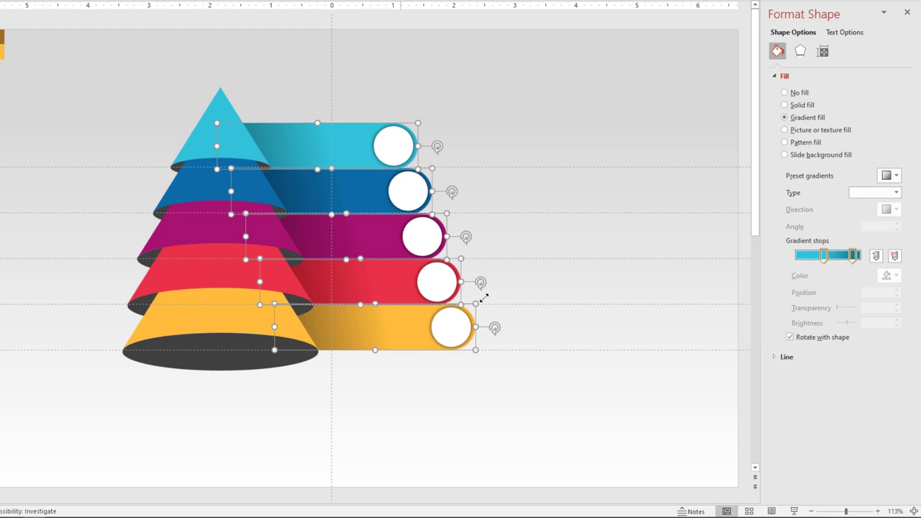
# - Give the selected banners an outer shadow preset with 10 pt blur and 46% transparency
pyautogui.click(802, 56)
pyautogui.click(889, 91)
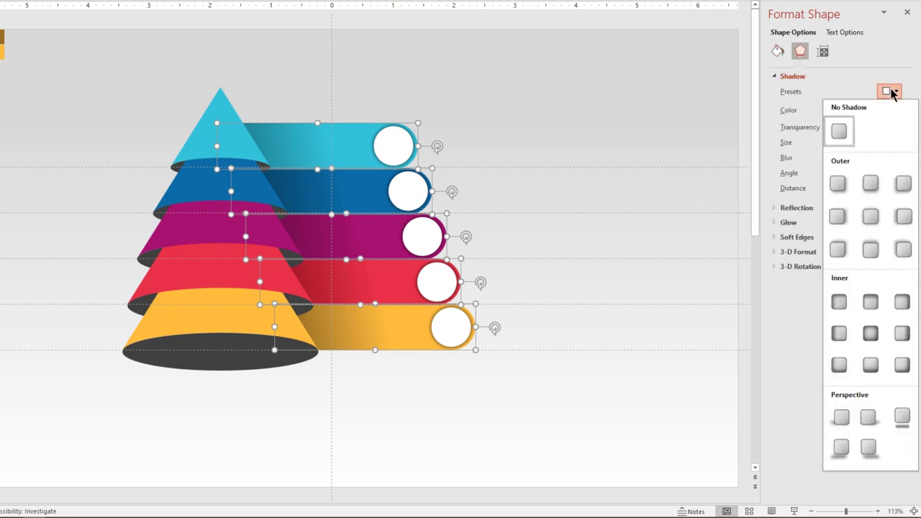
pyautogui.click(839, 218)
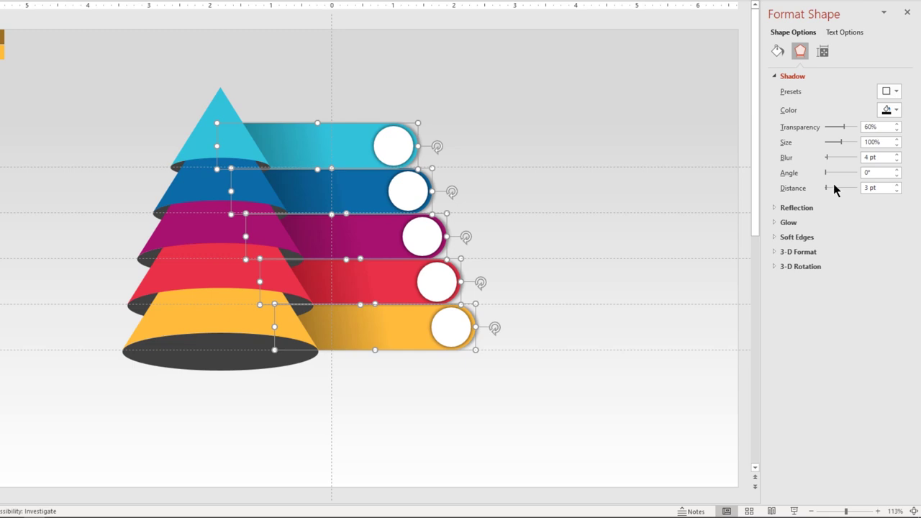
pyautogui.moveTo(830, 164); pyautogui.dragTo(830, 164)
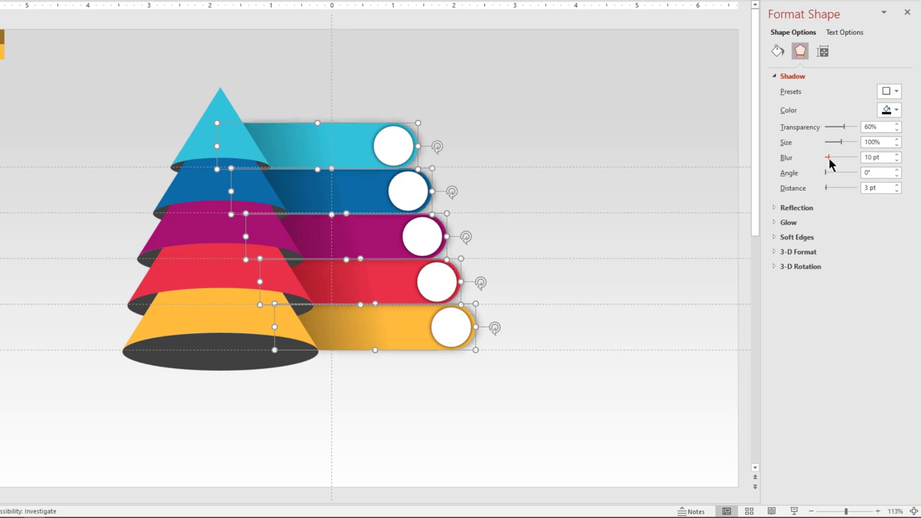
pyautogui.click(840, 127)
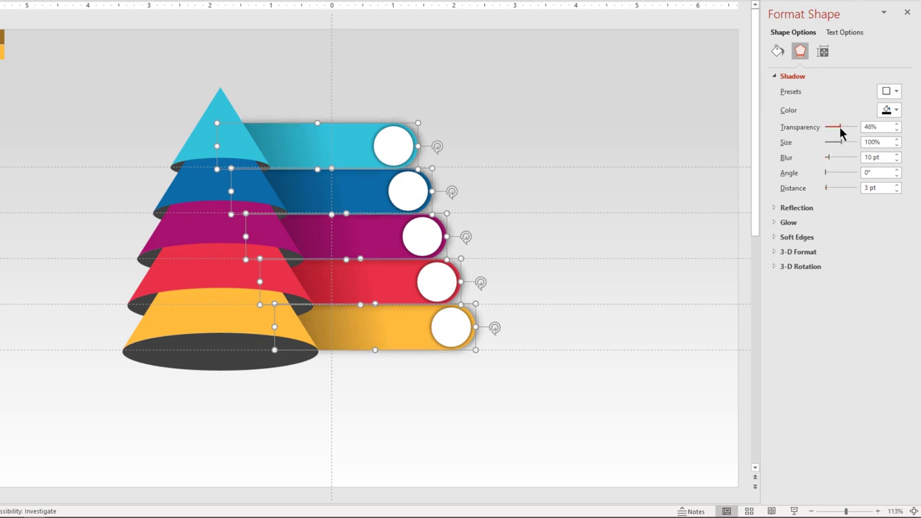
pyautogui.click(565, 115)
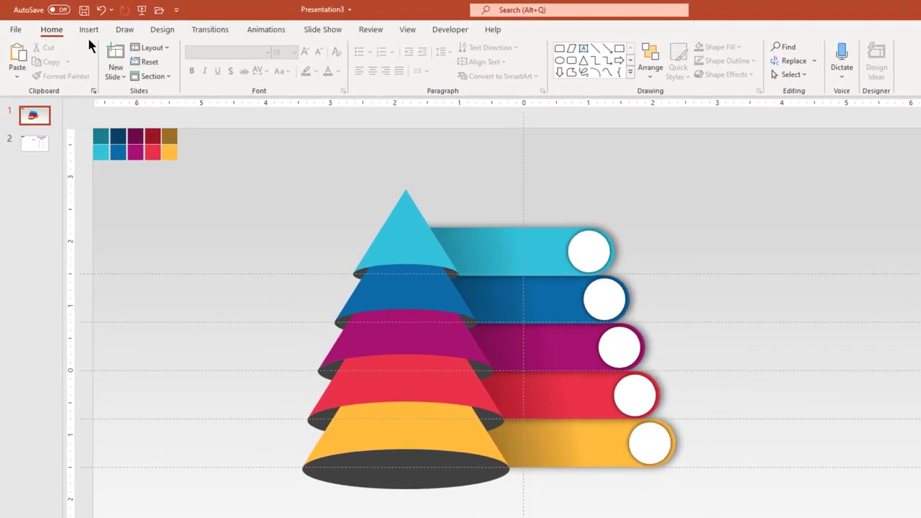
# - Draw a flat 4.88" × 0.44" oval beneath the cone tree and remove its outline
pyautogui.click(72, 23)
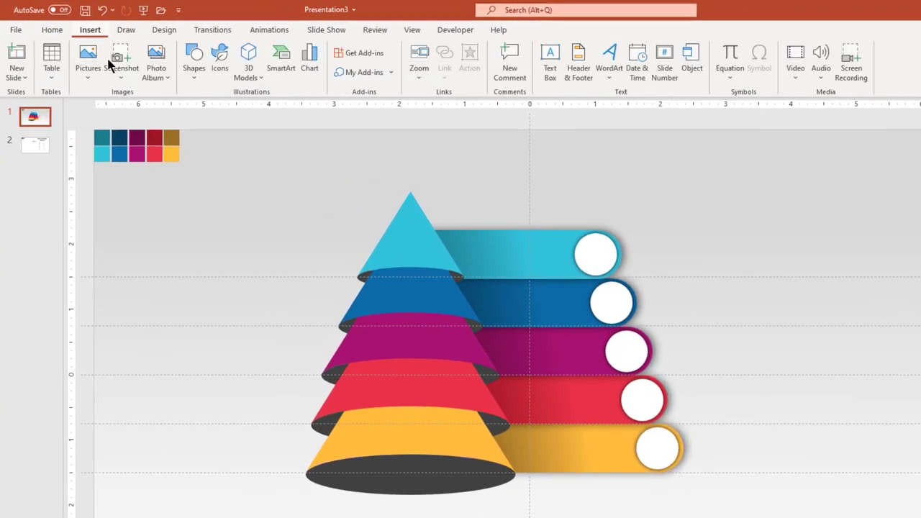
pyautogui.click(189, 83)
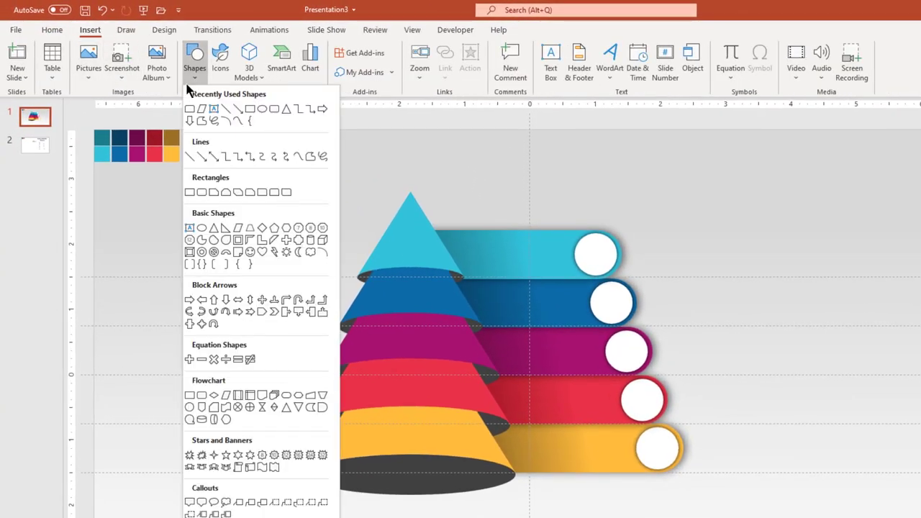
pyautogui.click(261, 115)
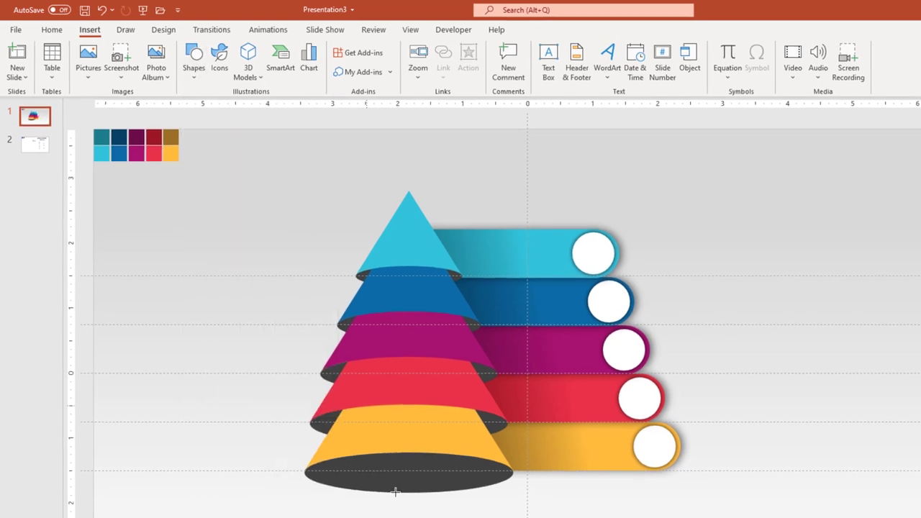
pyautogui.moveTo(272, 495); pyautogui.dragTo(493, 517)
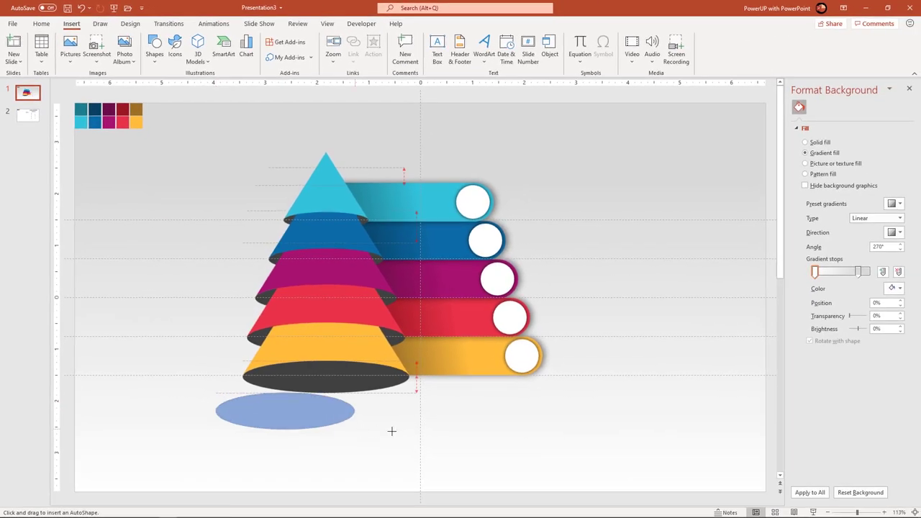
pyautogui.moveTo(392, 431); pyautogui.dragTo(469, 415)
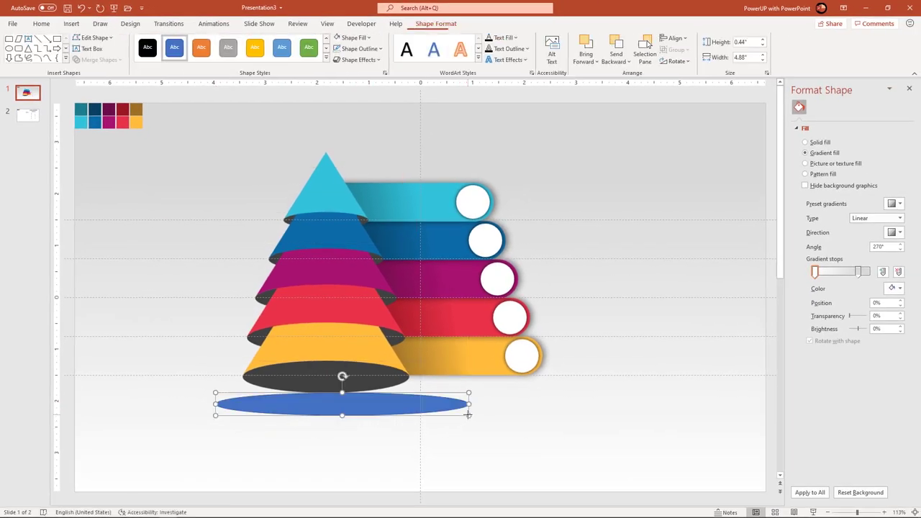
pyautogui.click(358, 51)
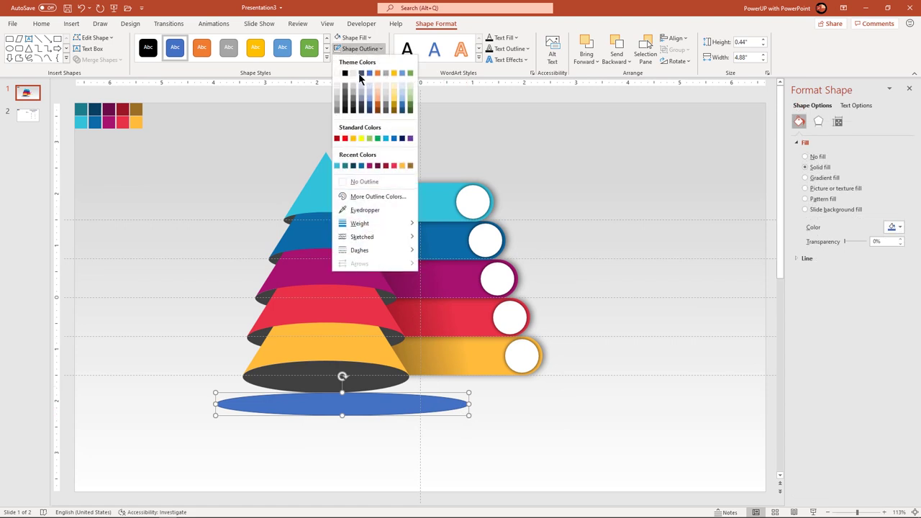
pyautogui.click(367, 182)
# - Fill the oval with a path gradient: dark gray centre, right stop at 80% with 100% transparency
pyautogui.click(809, 178)
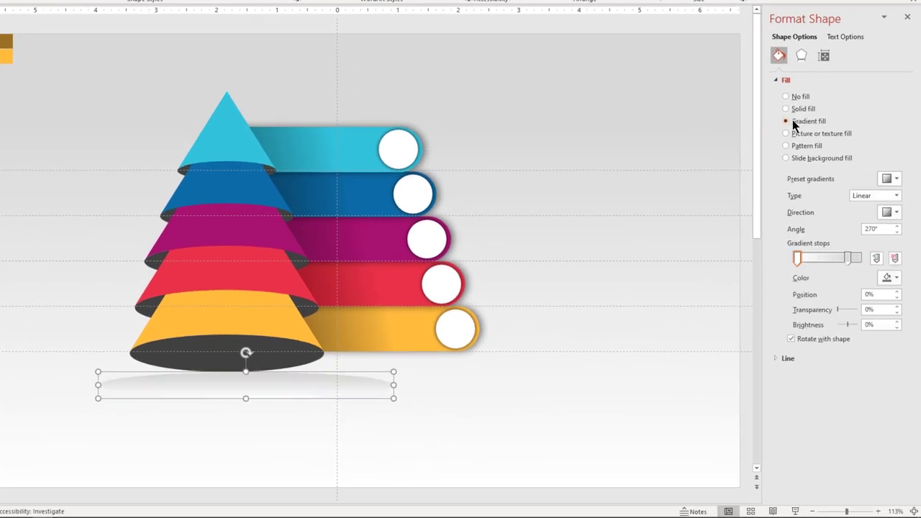
pyautogui.click(897, 197)
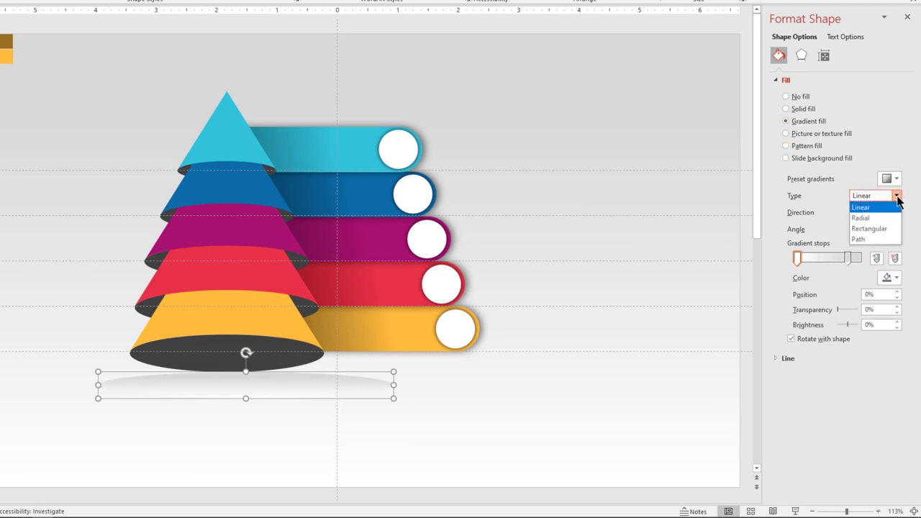
pyautogui.click(871, 239)
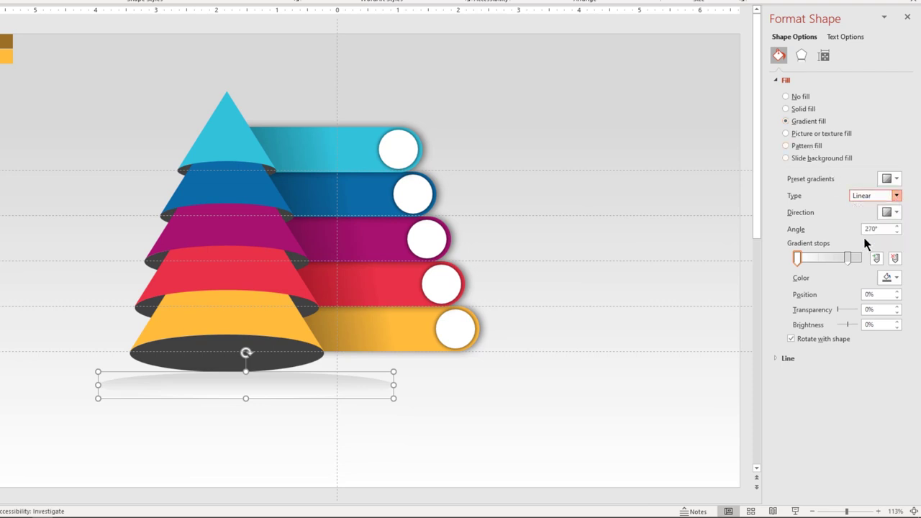
pyautogui.click(895, 279)
pyautogui.click(838, 343)
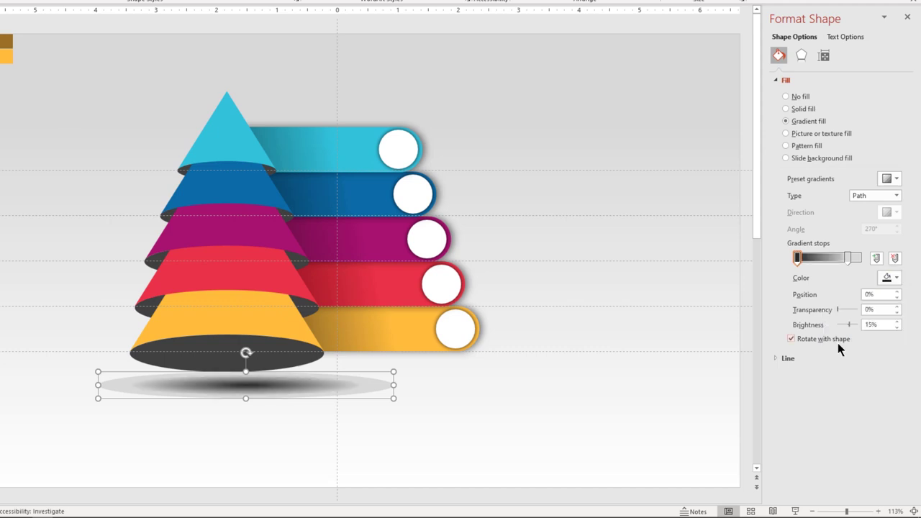
pyautogui.click(849, 259)
pyautogui.moveTo(840, 312); pyautogui.dragTo(864, 311)
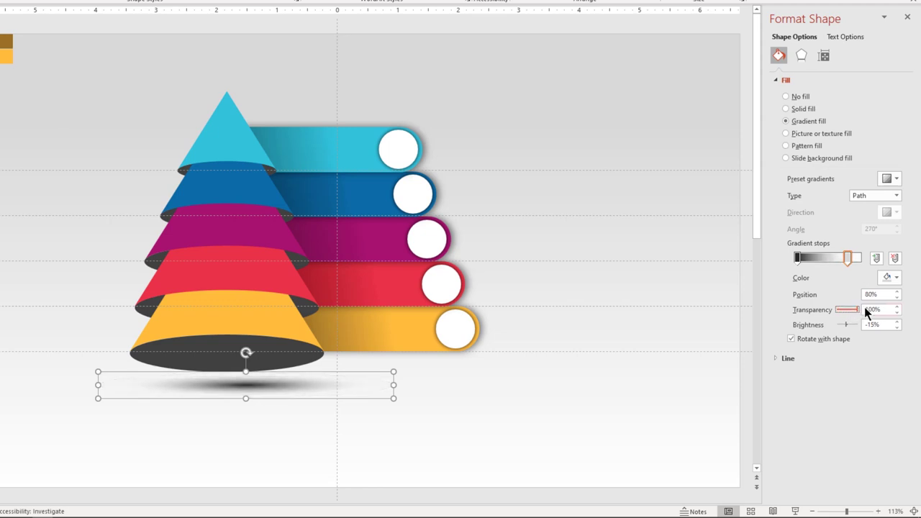
pyautogui.click(802, 57)
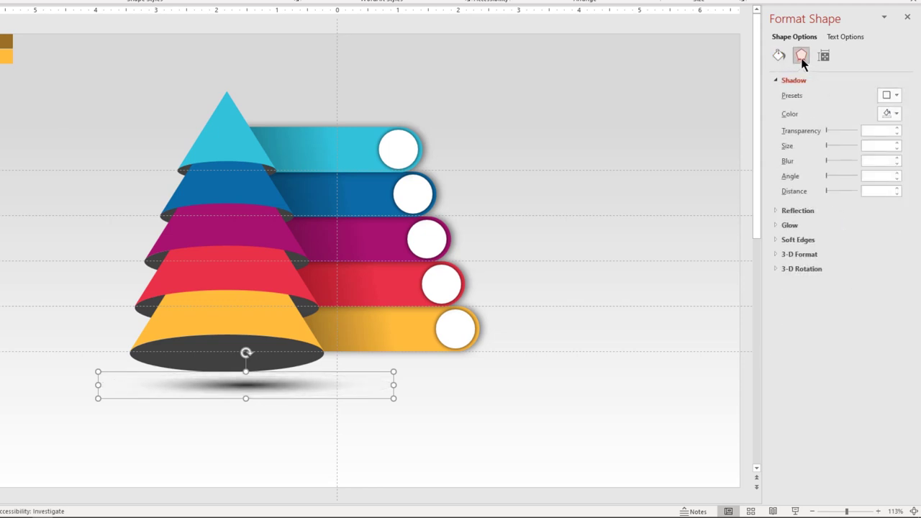
# - Give the shadow oval 9 pt soft edges, widen it, and centre it under the cone
pyautogui.click(799, 240)
pyautogui.moveTo(799, 271); pyautogui.dragTo(805, 271)
pyautogui.moveTo(393, 398); pyautogui.dragTo(490, 396)
pyautogui.moveTo(339, 387); pyautogui.dragTo(233, 388)
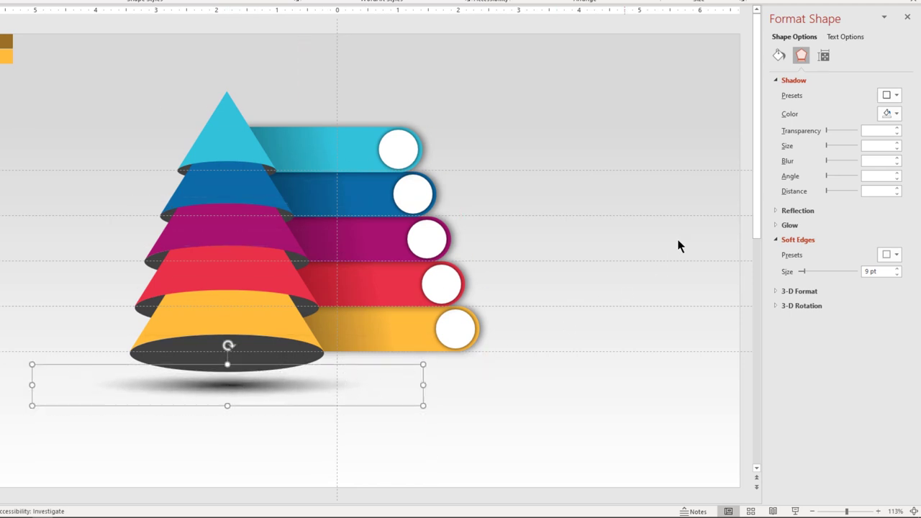
# - Lighten the oval's centre gradient stop to 50% brightness, then duplicate the oval
pyautogui.click(779, 57)
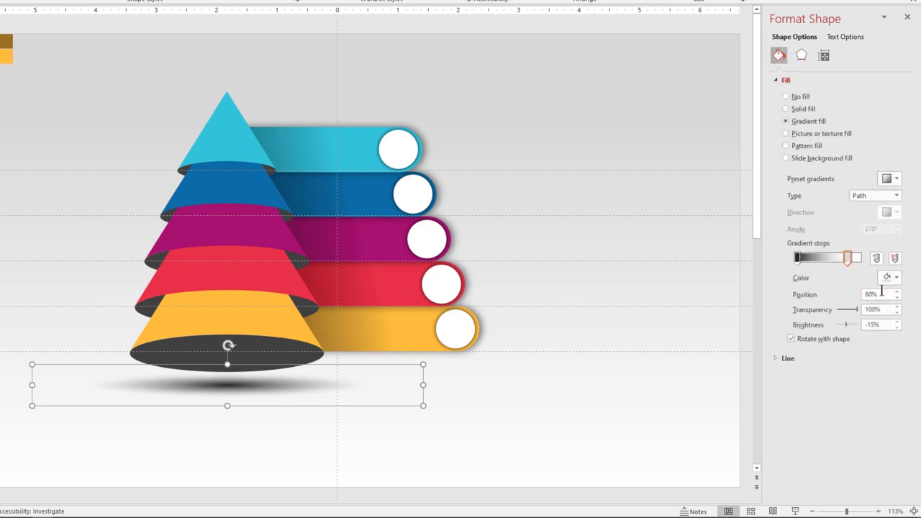
pyautogui.click(797, 258)
pyautogui.click(888, 278)
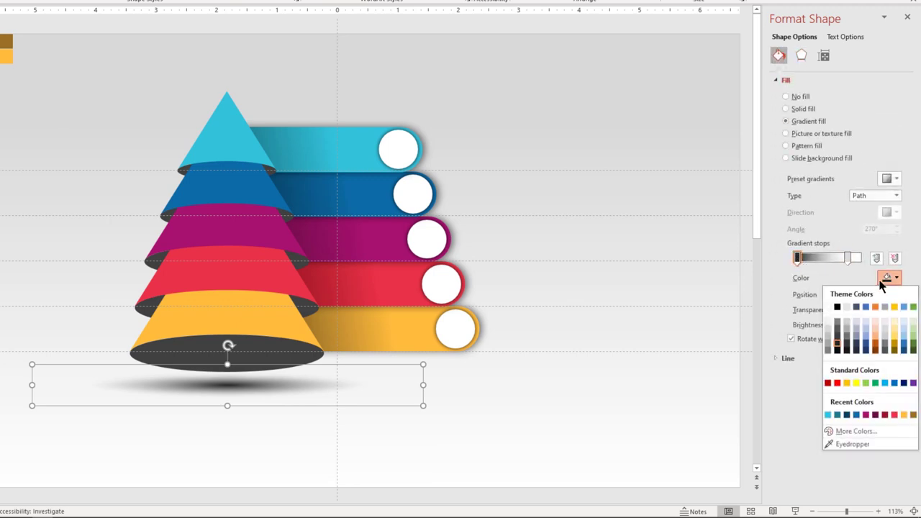
pyautogui.click(837, 326)
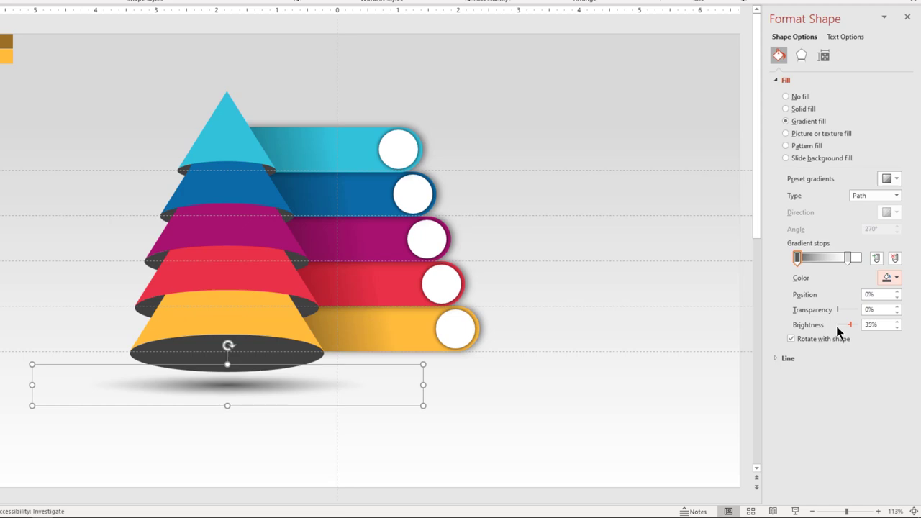
pyautogui.click(890, 282)
pyautogui.click(837, 325)
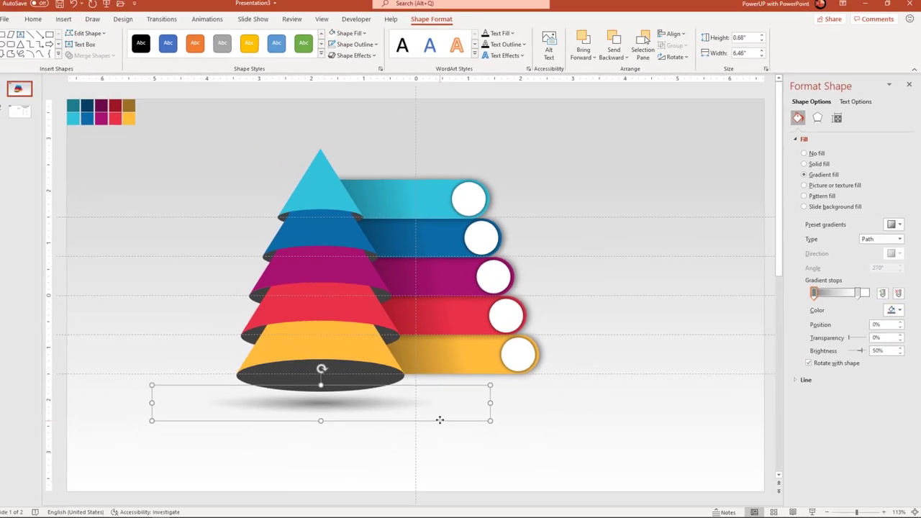
pyautogui.hotkey('ctrl', 'd')
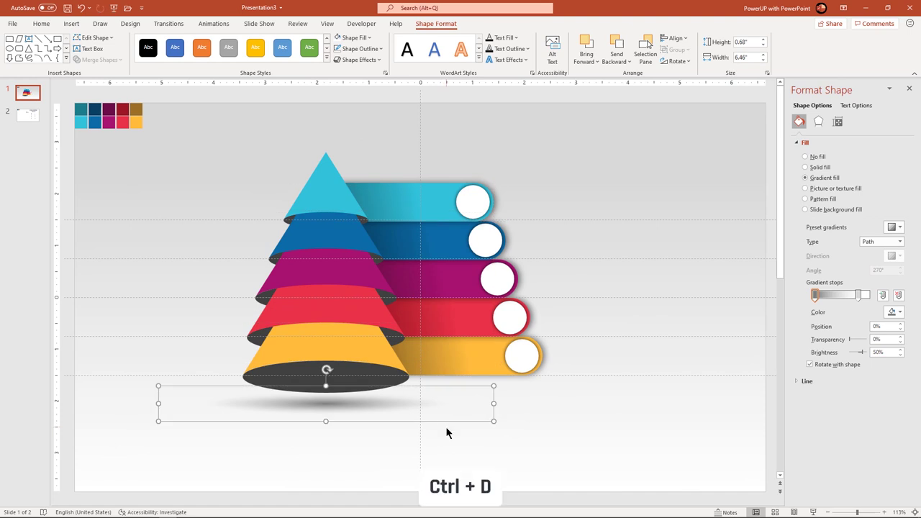